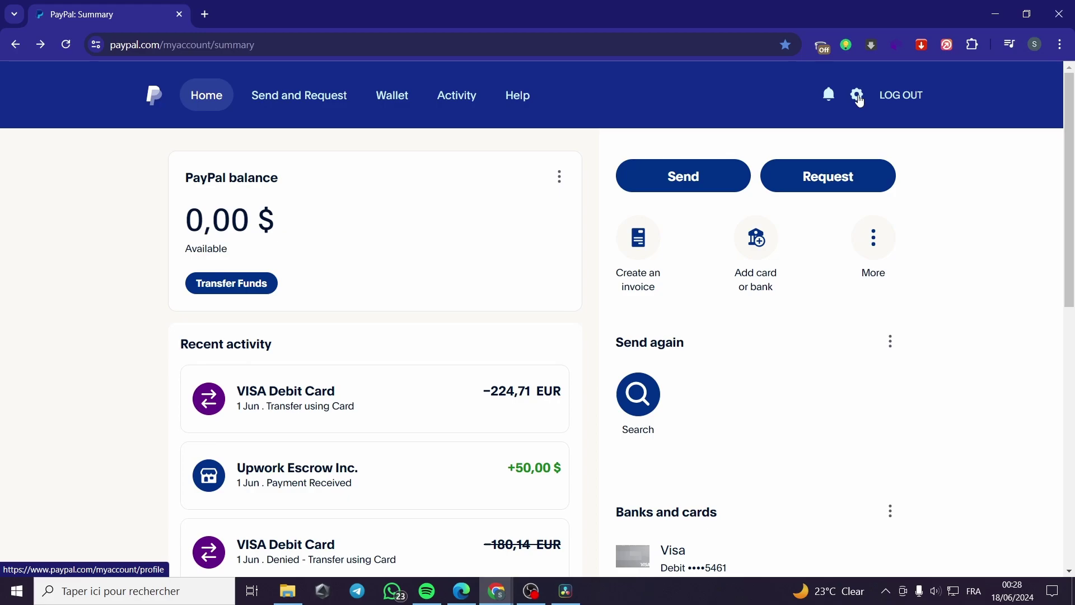
Step: Open PayPal's Seller tools settings and review PayPal buttons, Website preferences and payment options
left_click(859, 100)
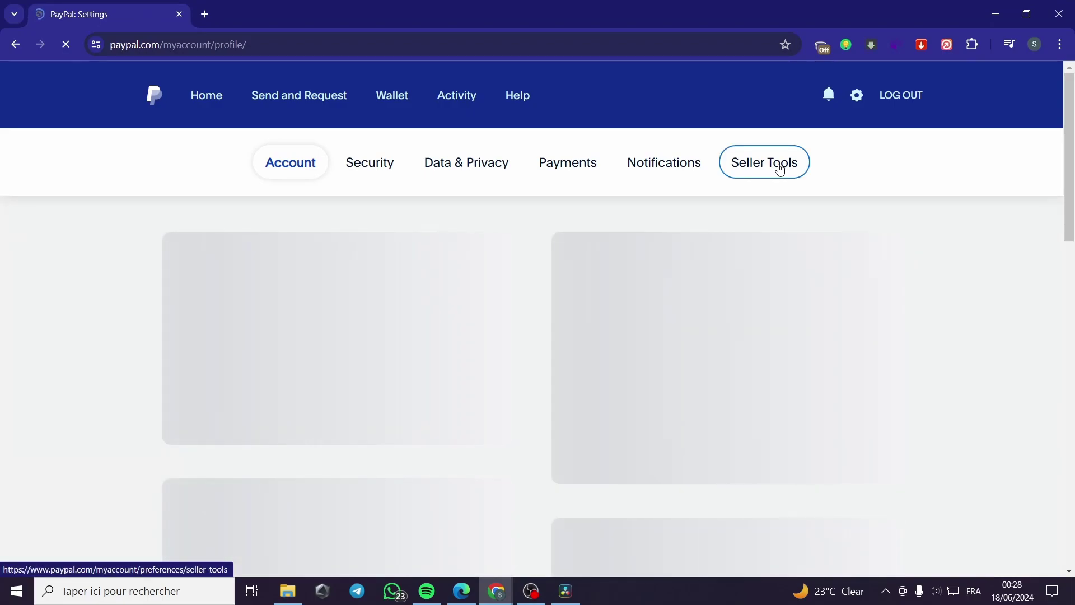
left_click(781, 167)
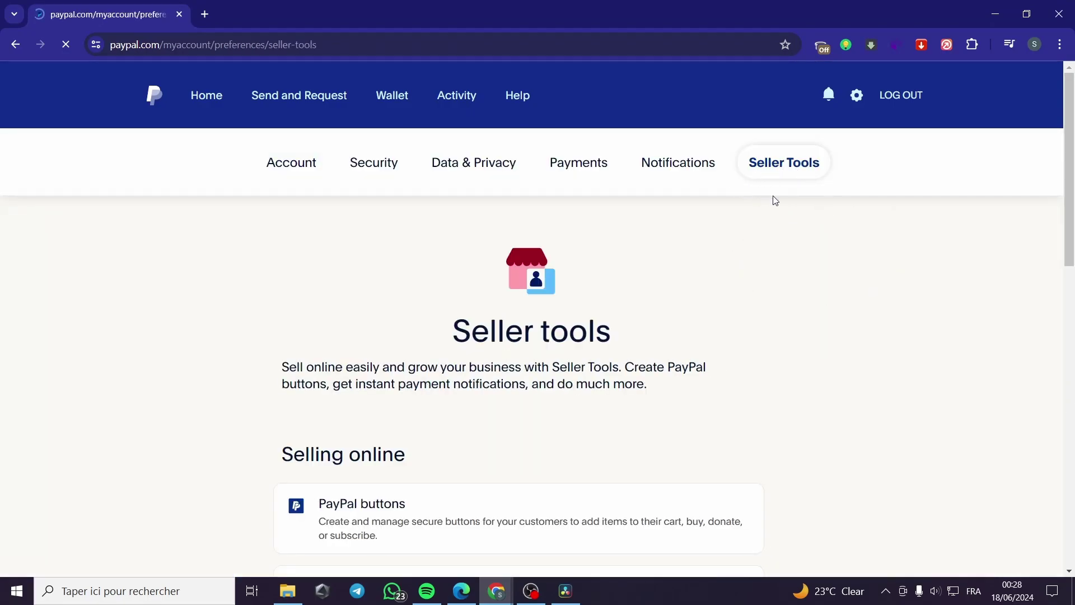
scroll(569, 315, "down", 4)
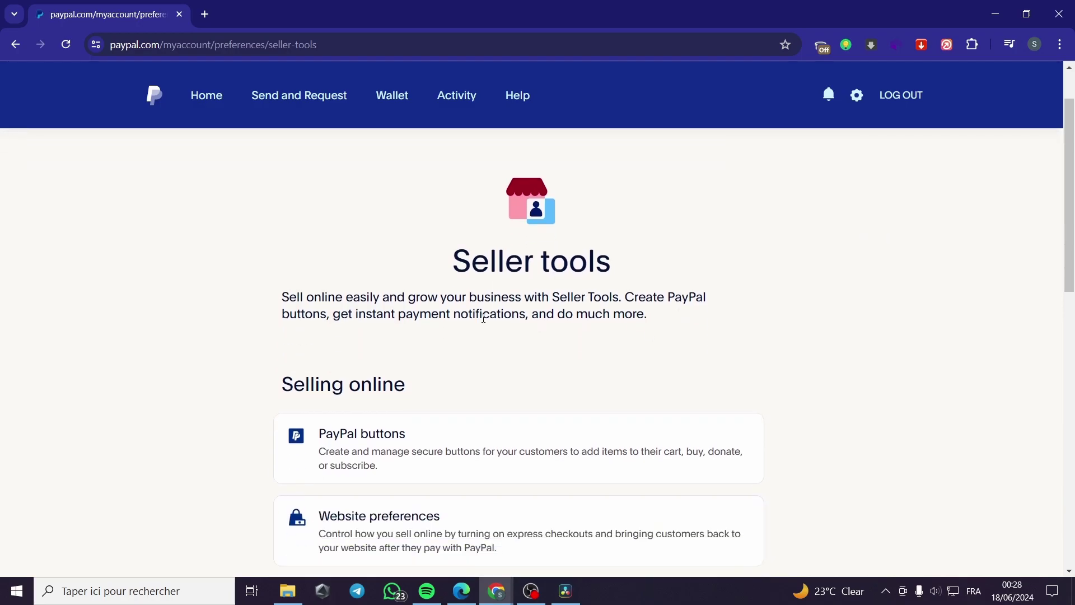
scroll(408, 250, "down", 4)
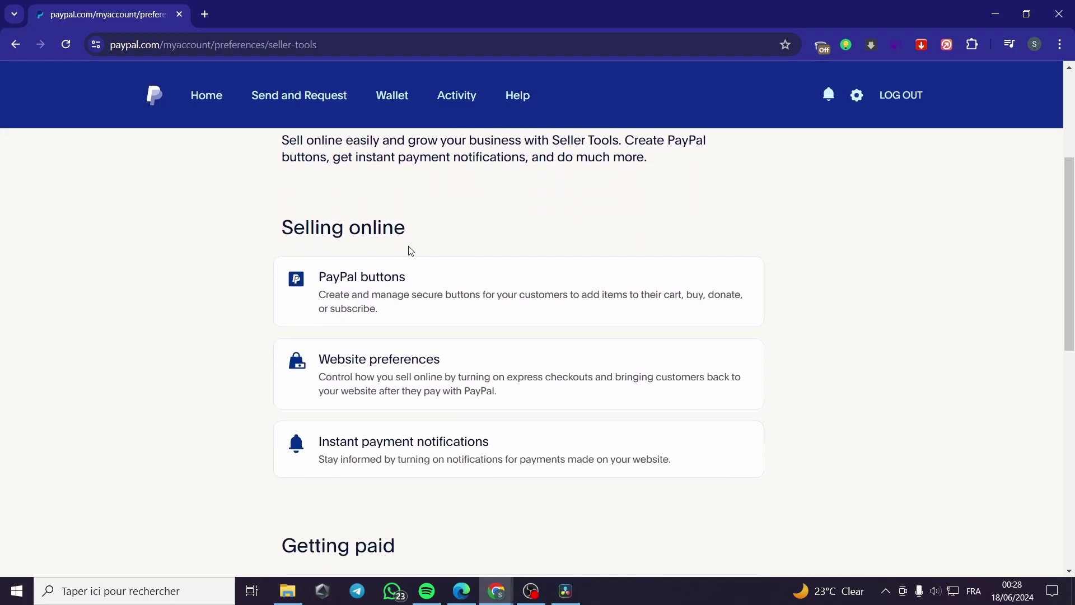
scroll(483, 317, "down", 4)
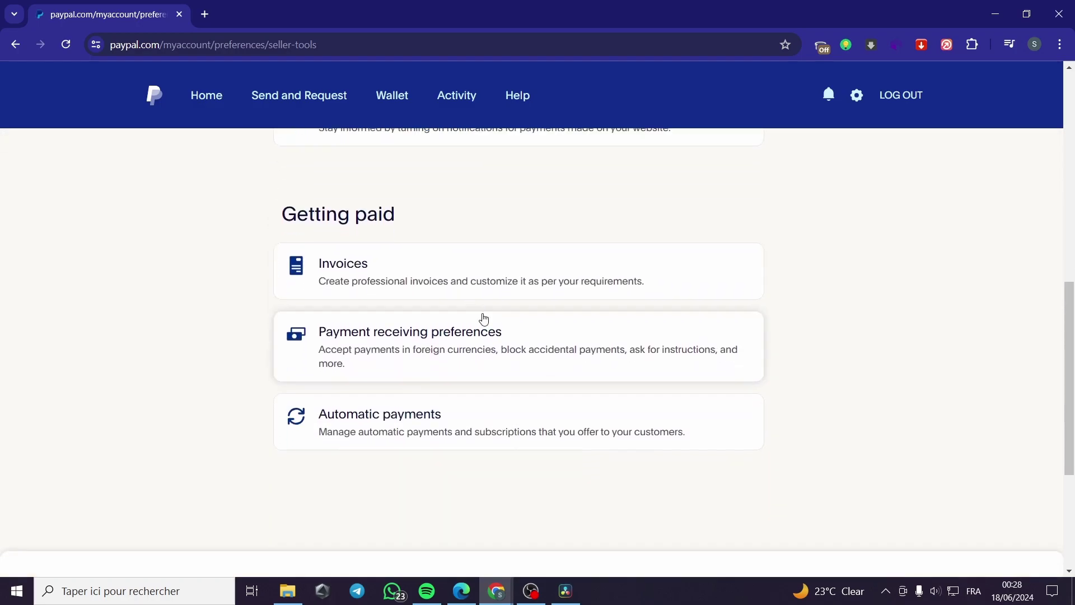
scroll(401, 449, "up", 6)
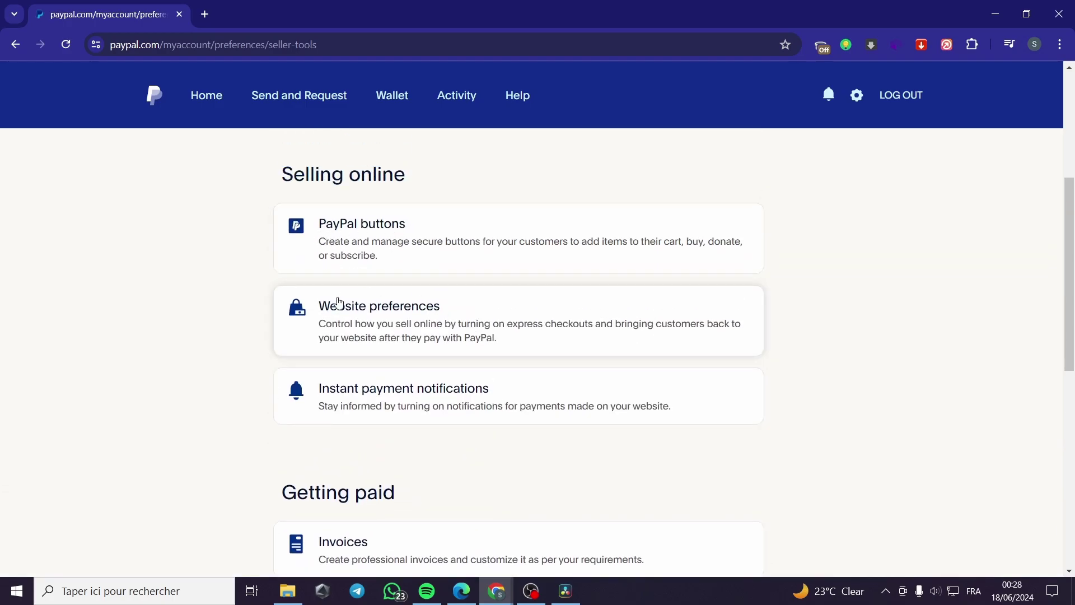
scroll(432, 315, "down", 1)
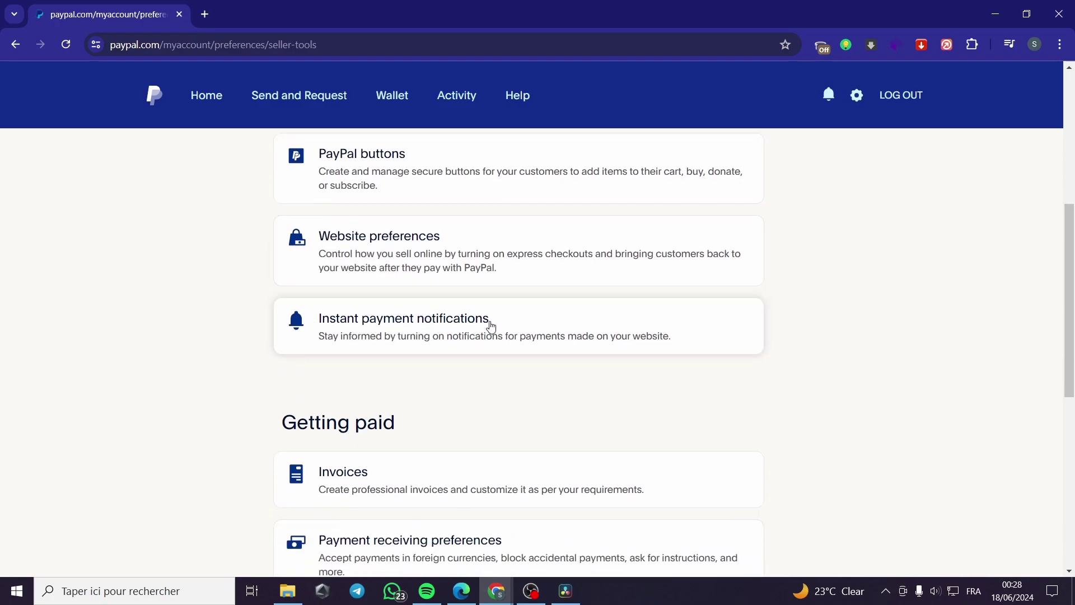
scroll(491, 327, "down", 3)
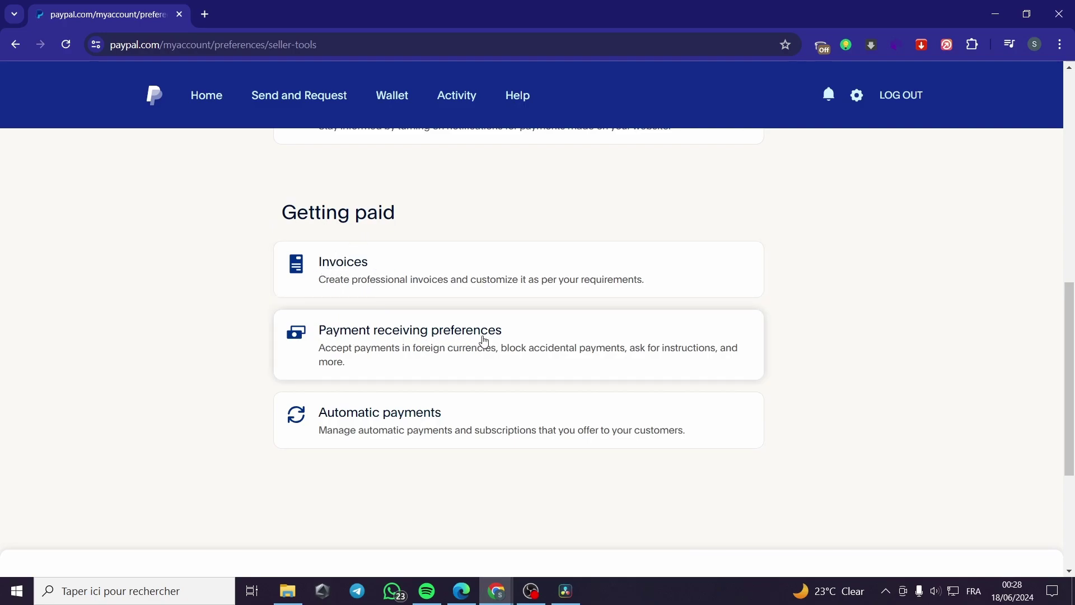
scroll(484, 341, "down", 1)
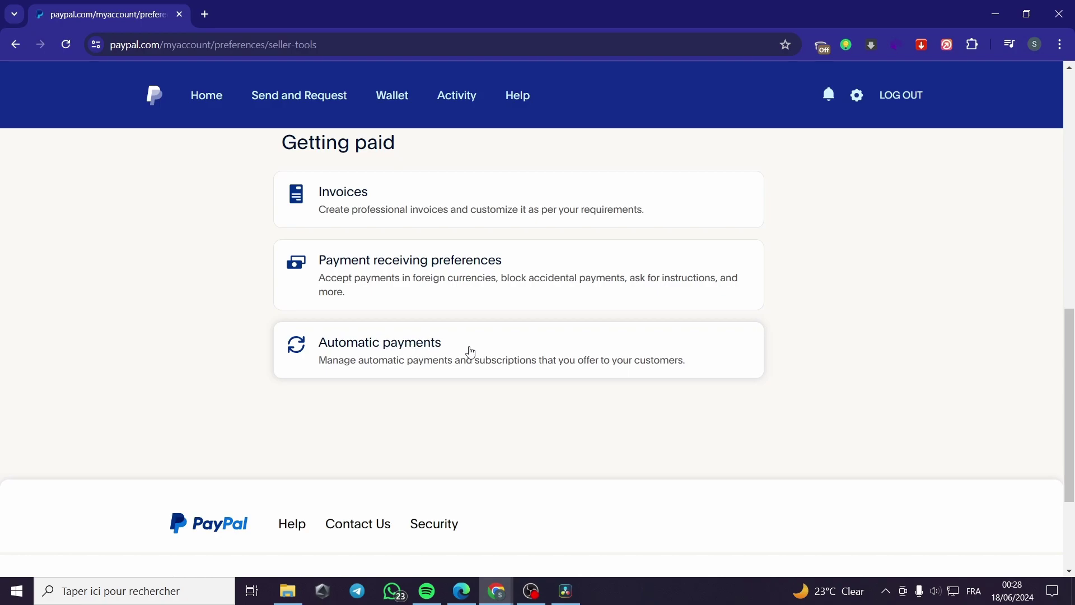
scroll(470, 352, "up", 10)
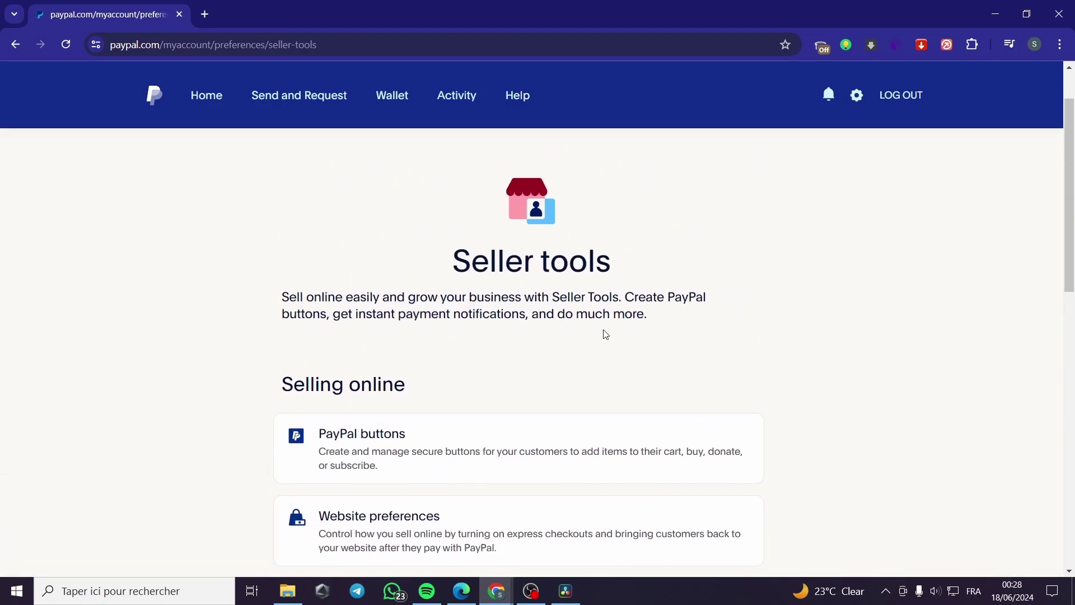
scroll(344, 420, "down", 1)
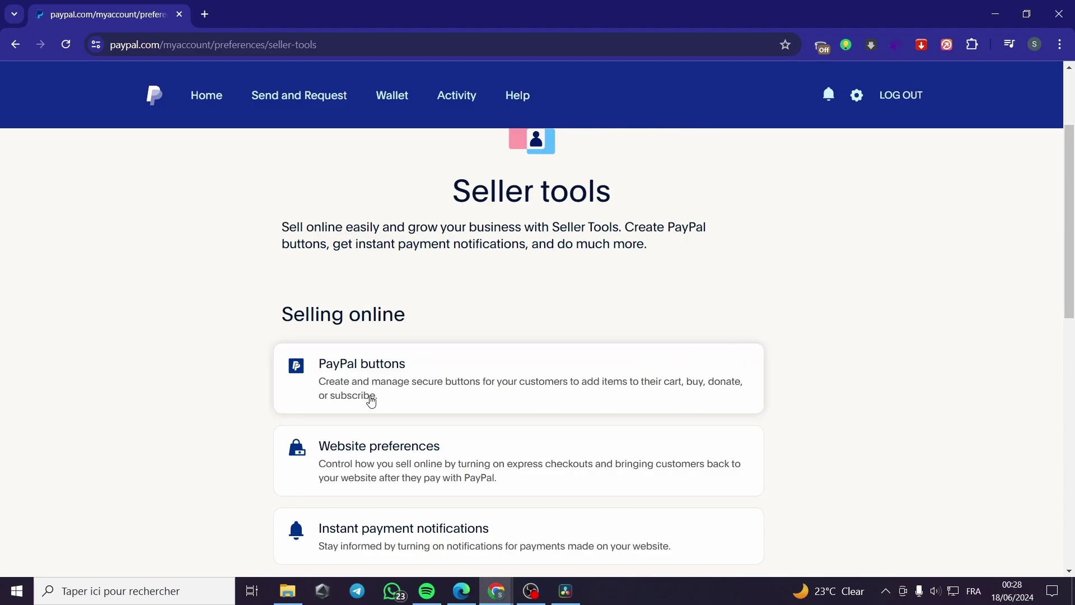
Step: Open the Make a PayPal Button page, browse its button types, then return to the Canva donations mock-up
left_click(442, 383)
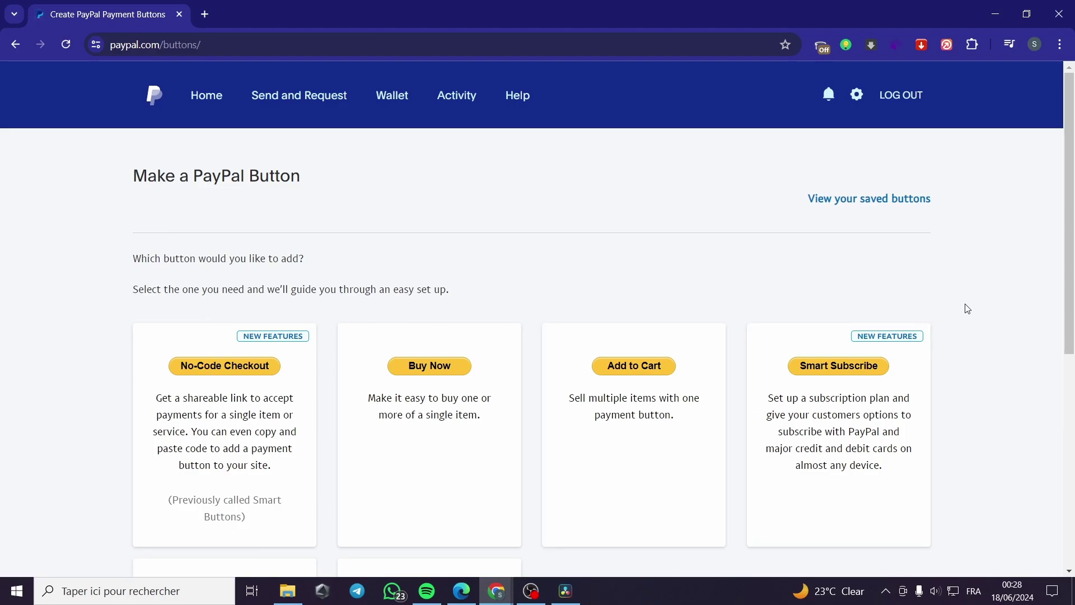
scroll(866, 293, "down", 3)
scroll(857, 311, "up", 3)
scroll(234, 285, "down", 2)
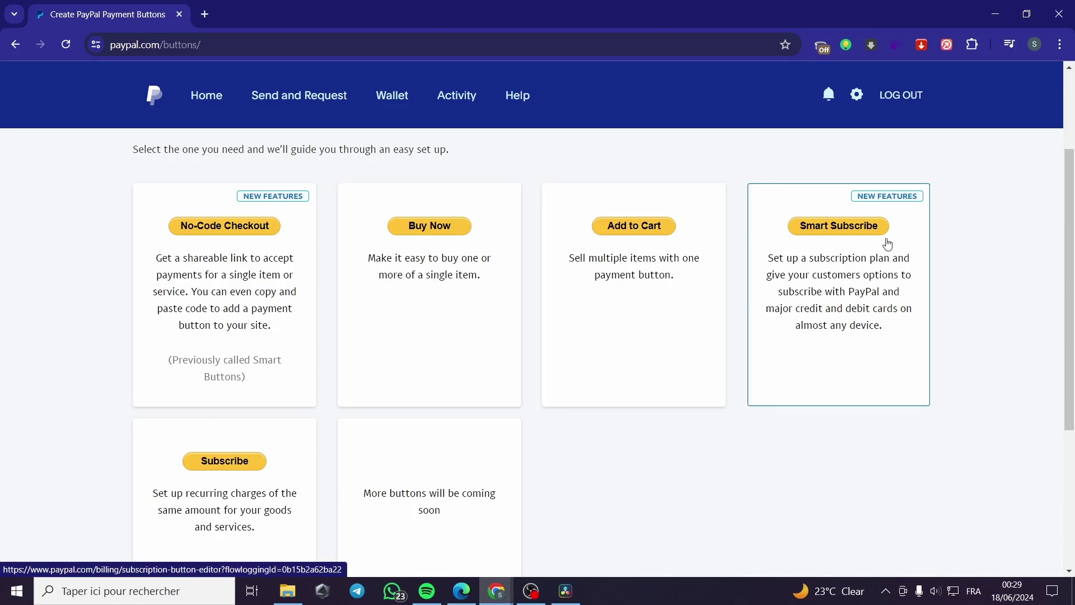
scroll(864, 283, "down", 1)
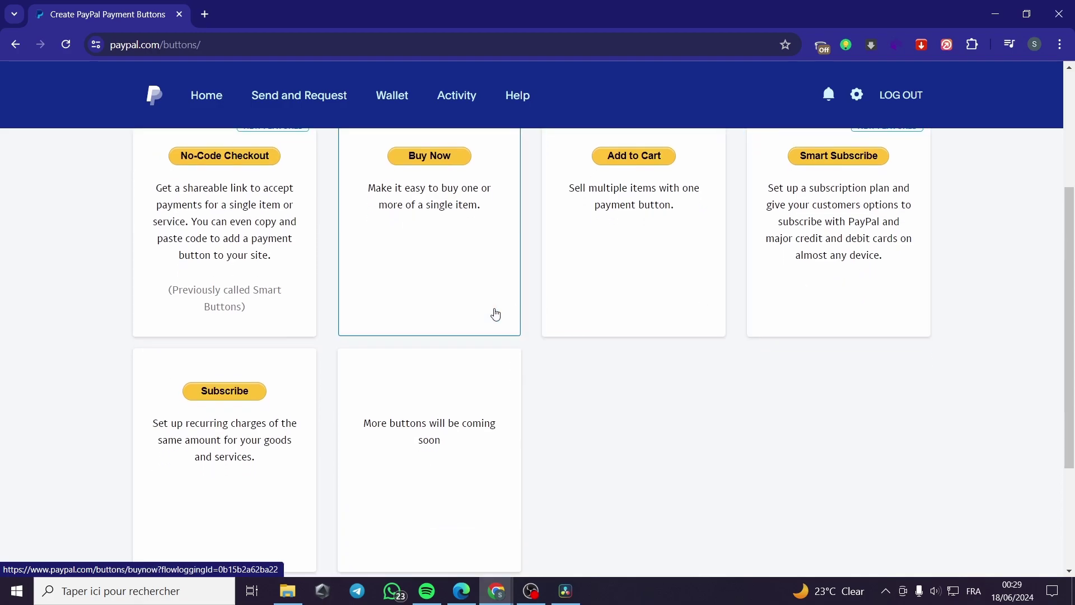
scroll(241, 395, "down", 2)
scroll(233, 336, "up", 3)
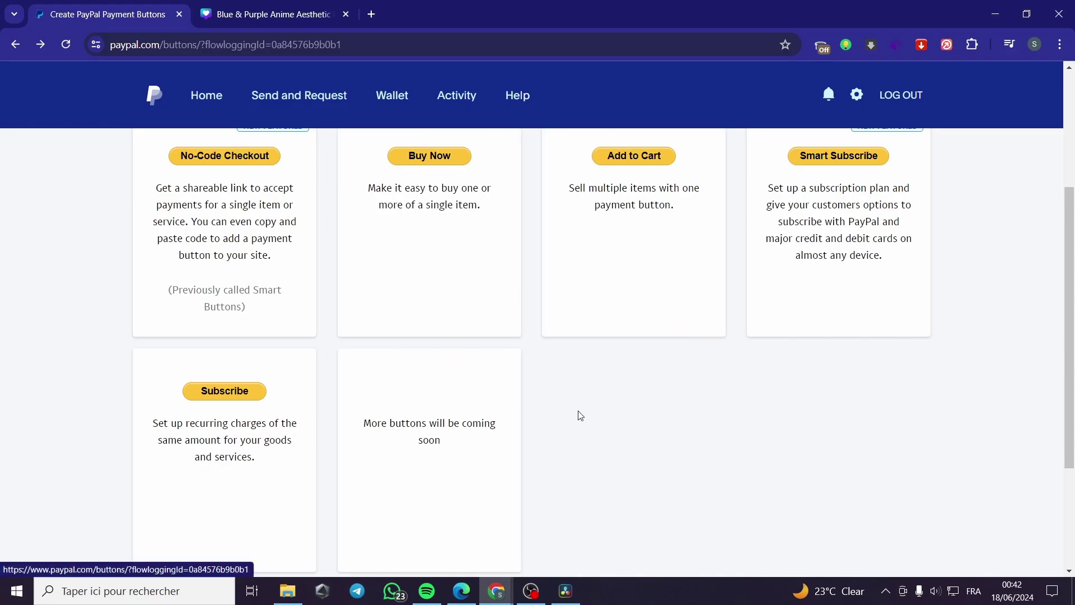
scroll(838, 393, "up", 4)
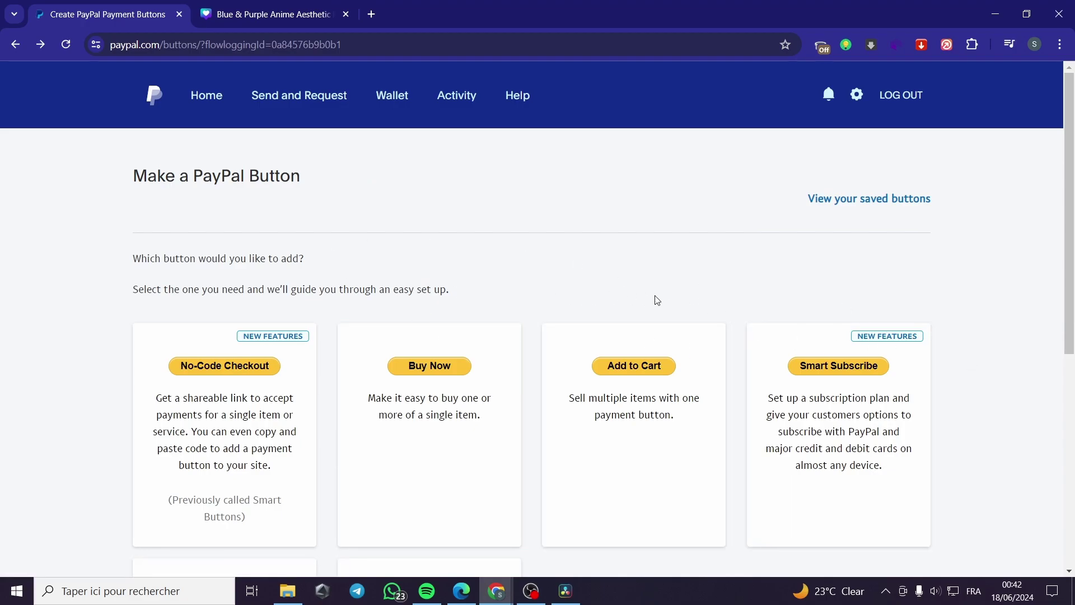
scroll(687, 276, "down", 7)
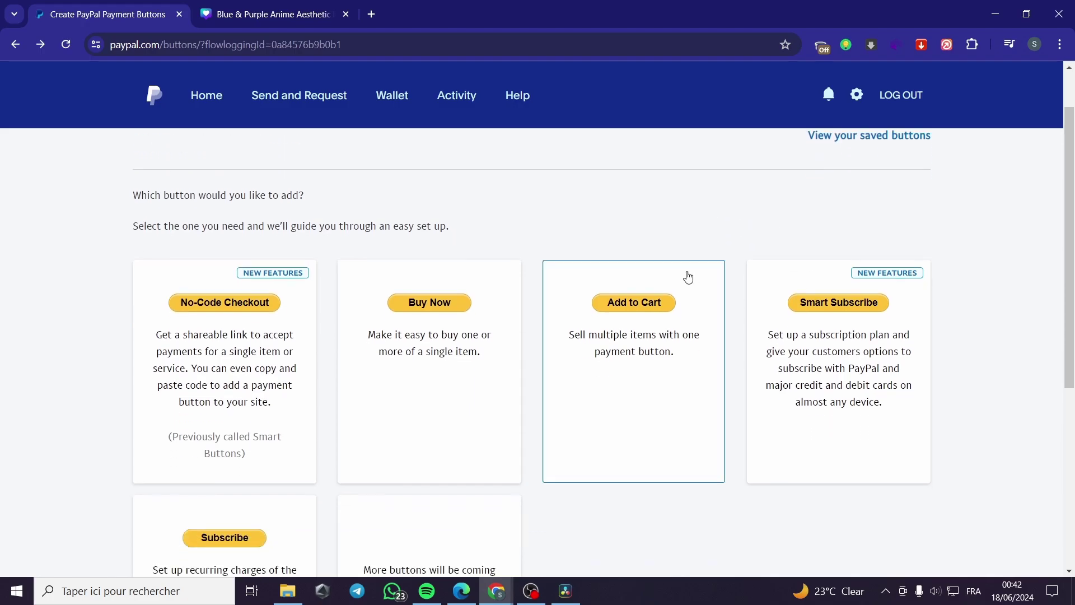
scroll(619, 365, "up", 7)
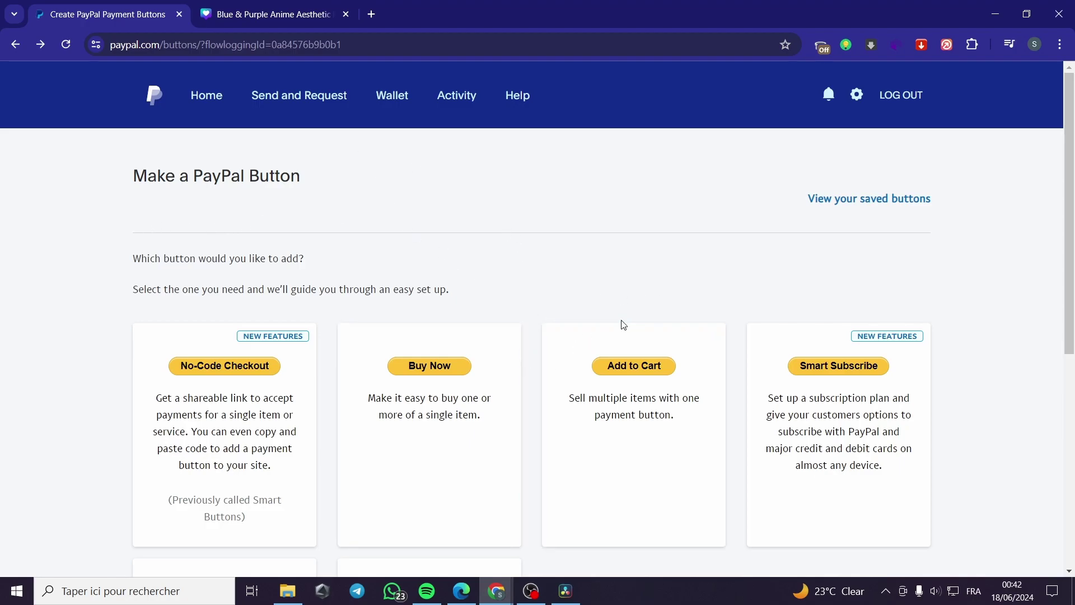
scroll(583, 347, "down", 2)
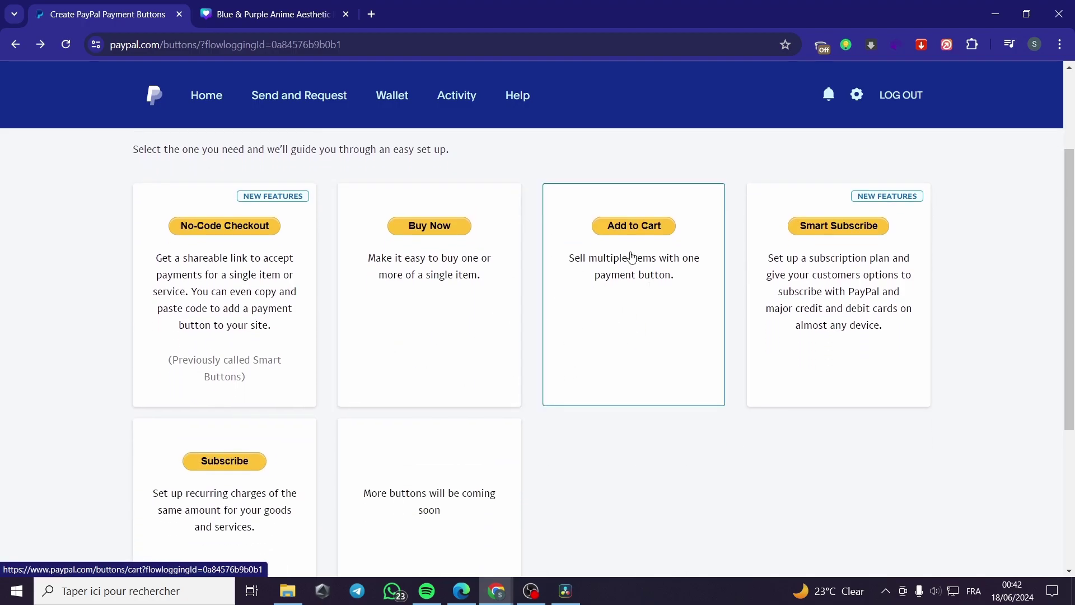
left_click(268, 14)
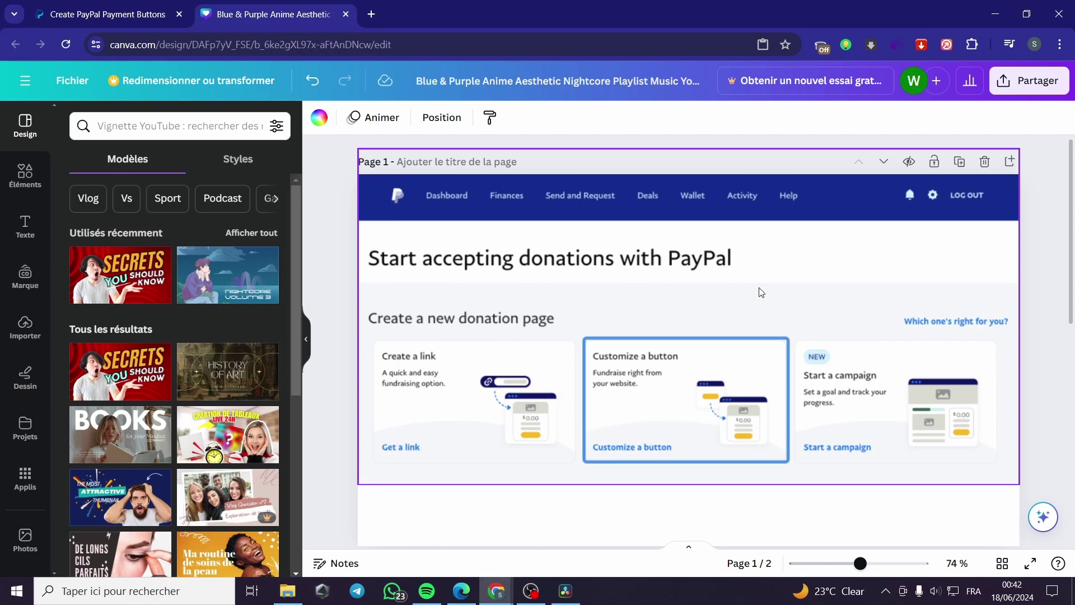
left_click(87, 12)
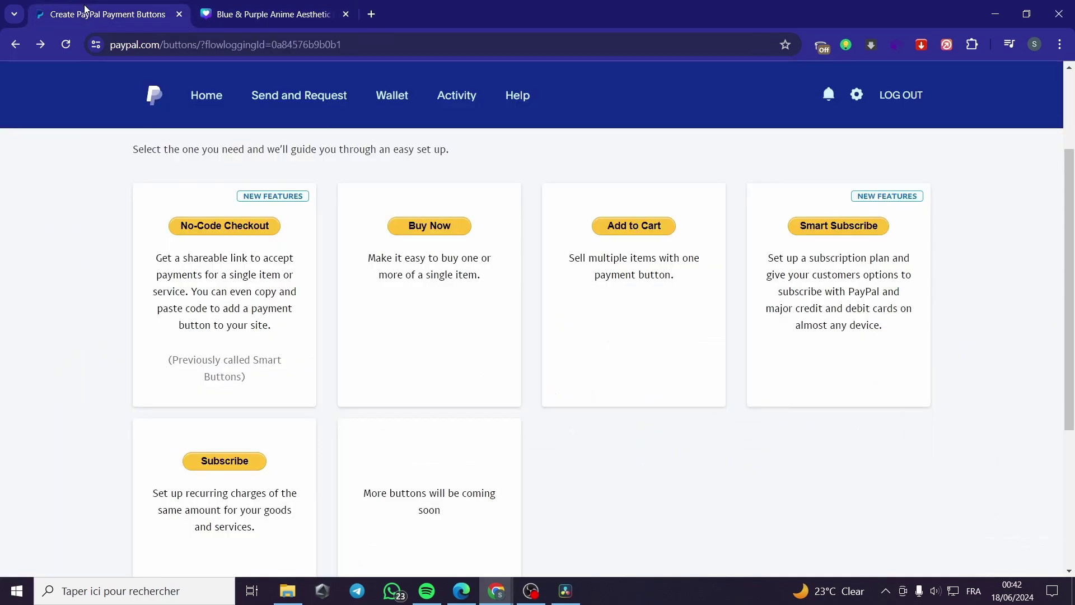
left_click(302, 15)
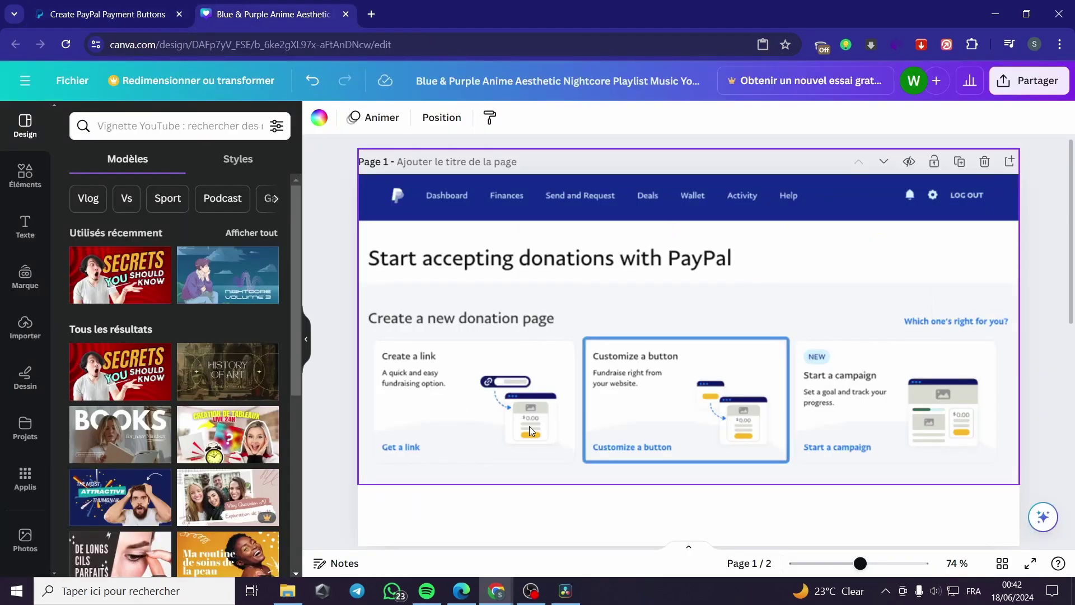
left_click(306, 340)
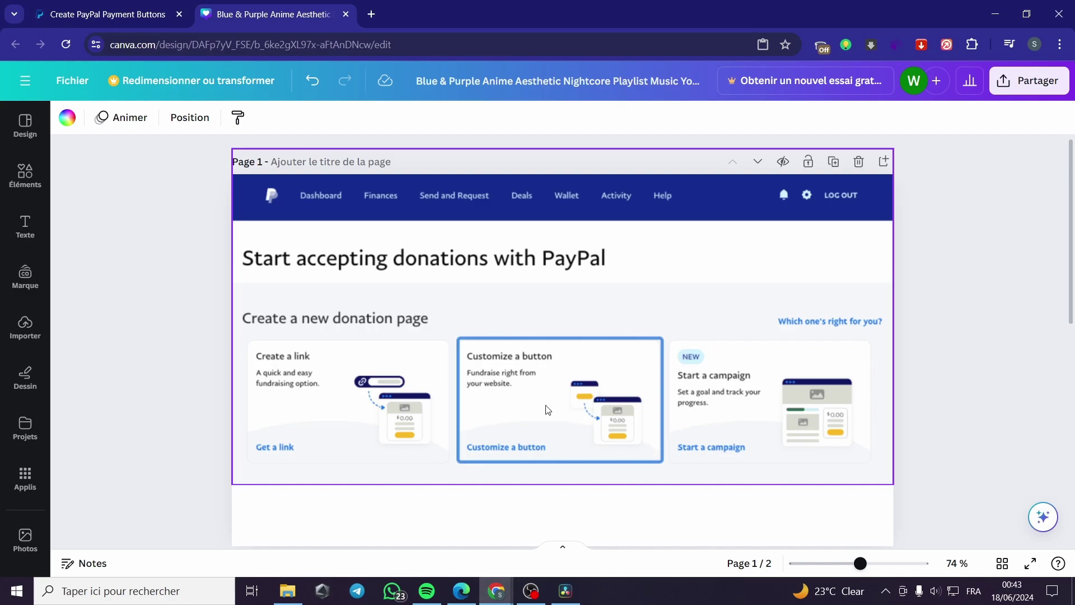
scroll(508, 384, "down", 5)
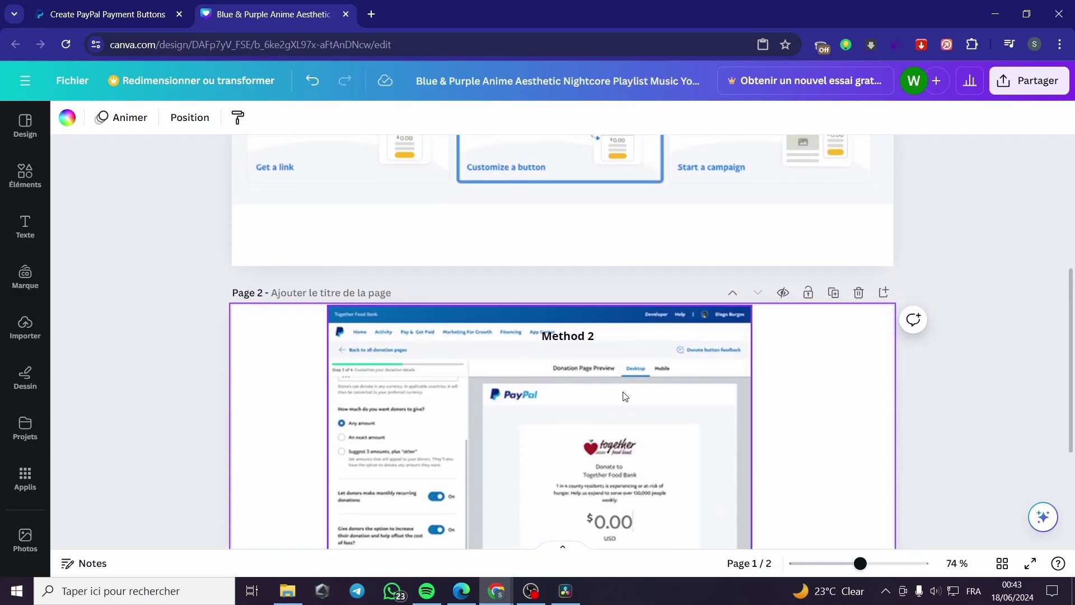
scroll(348, 365, "up", 4)
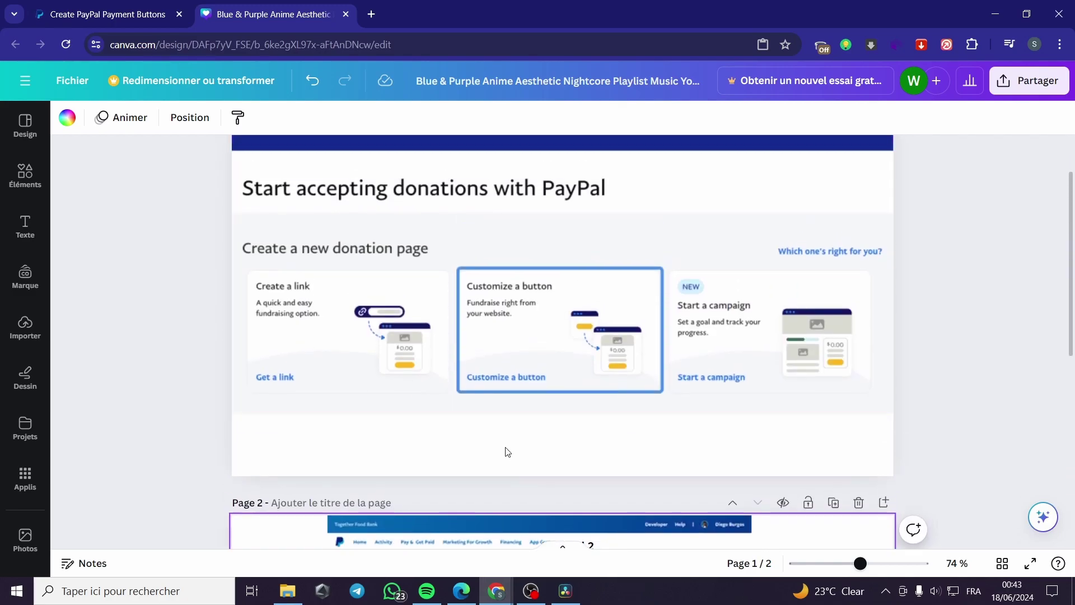
scroll(504, 448, "down", 2)
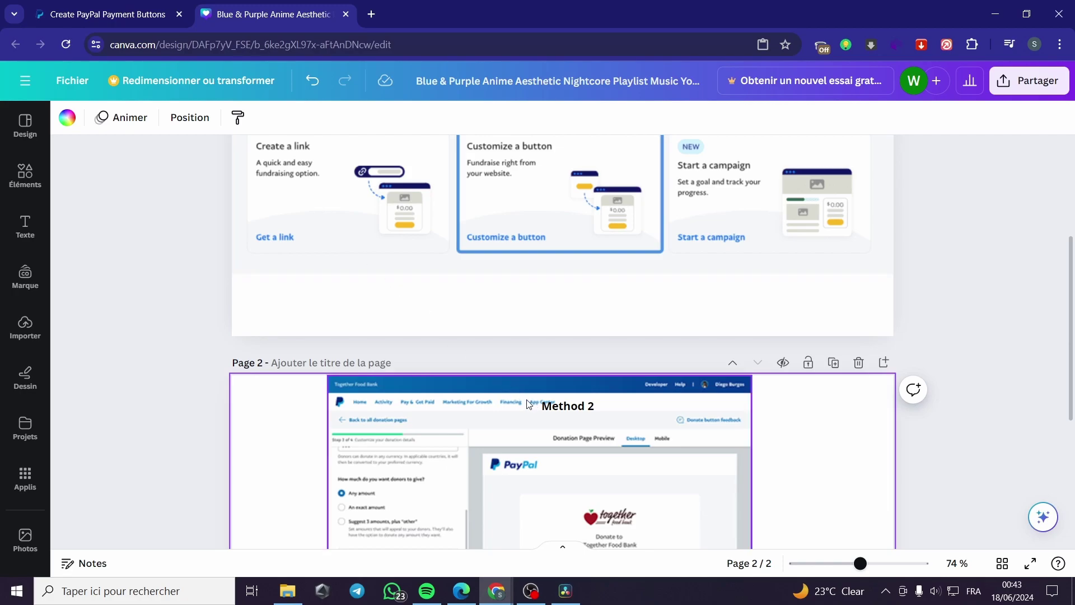
scroll(504, 384, "down", 4)
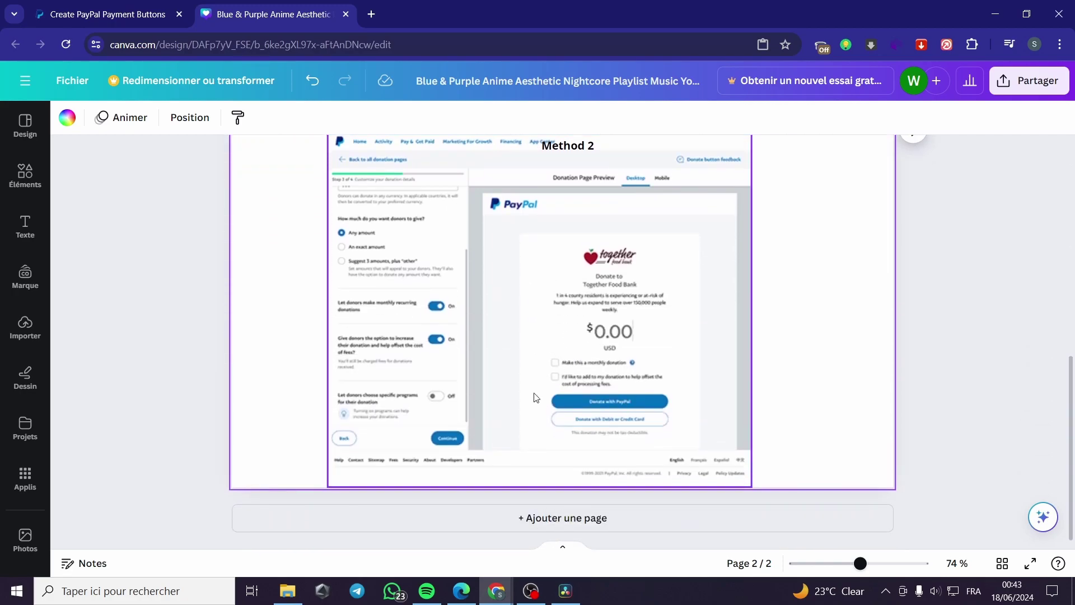
scroll(607, 384, "up", 1)
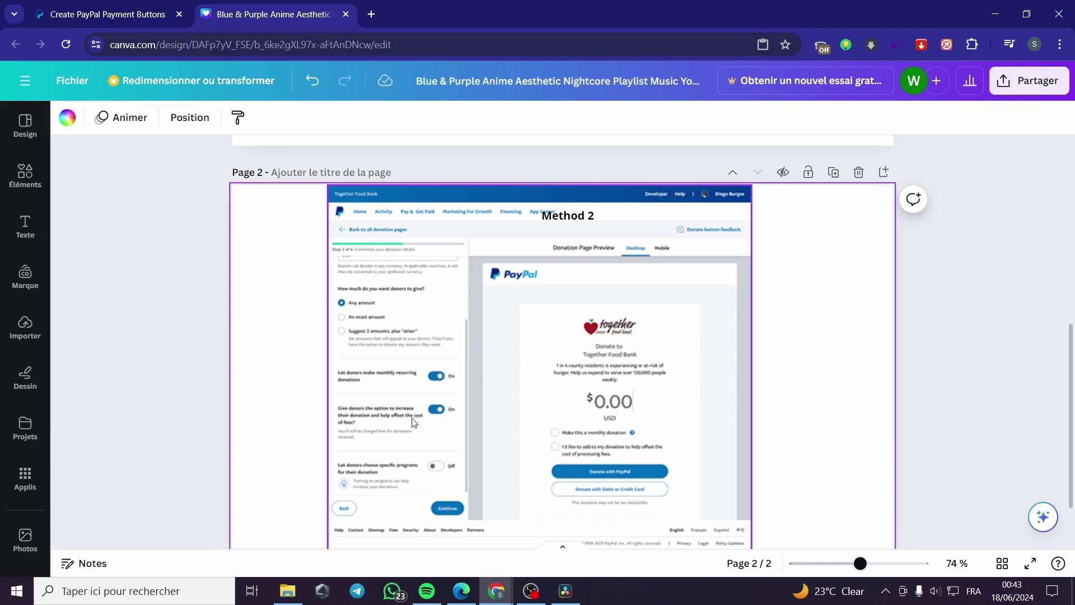
scroll(411, 413, "up", 1)
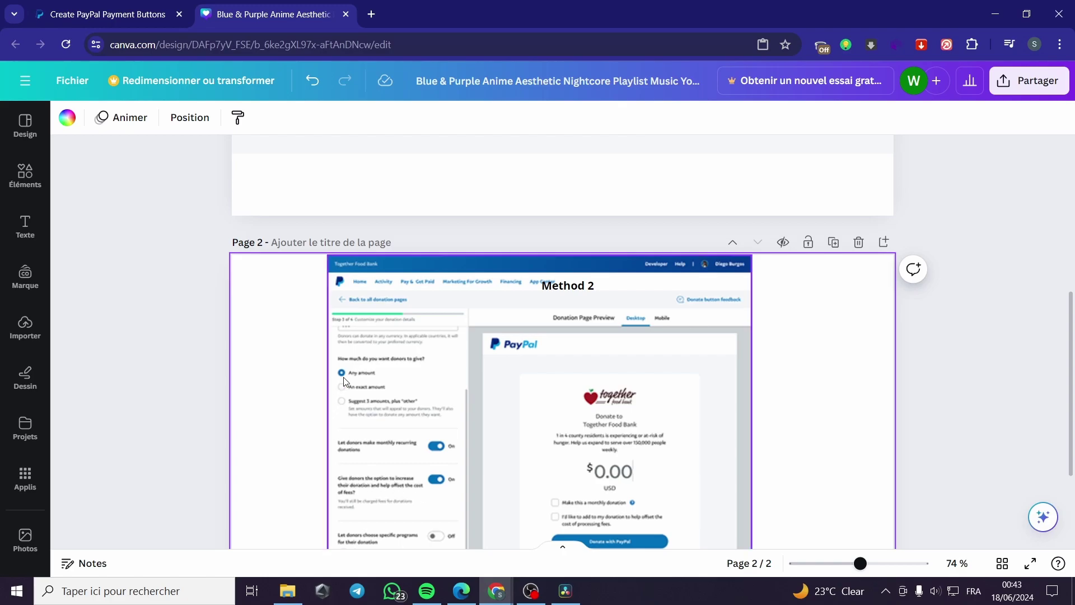
scroll(472, 298, "down", 2)
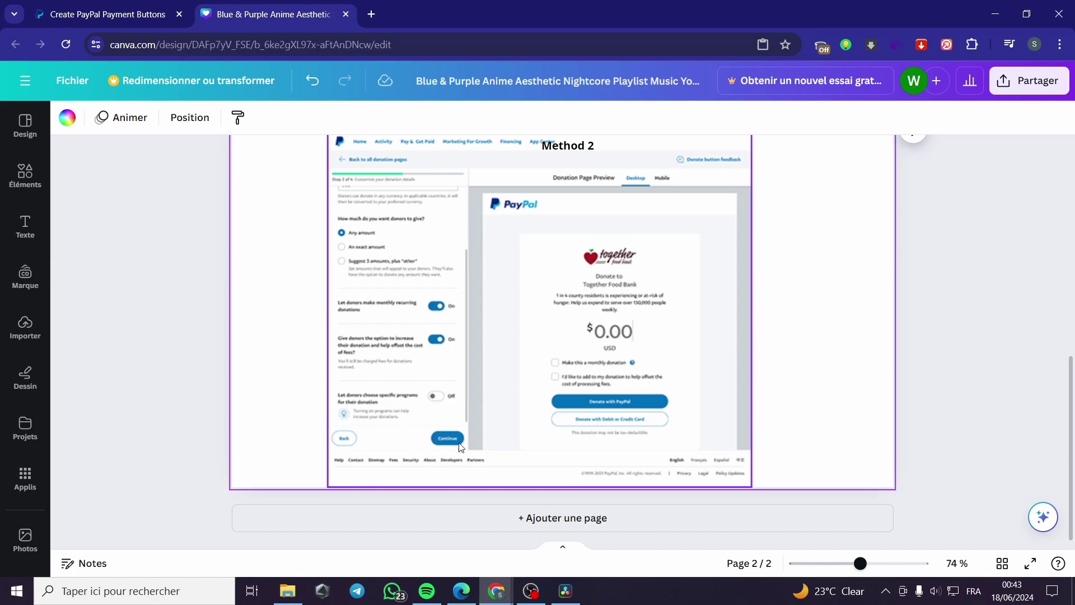
scroll(540, 448, "up", 2)
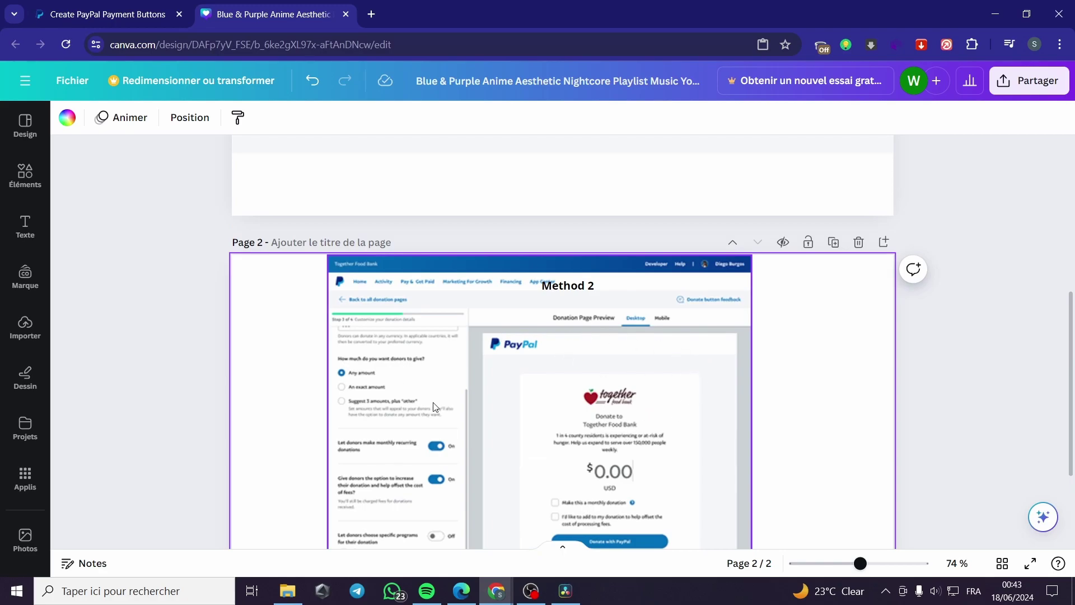
scroll(642, 443, "up", 2)
scroll(621, 445, "up", 3)
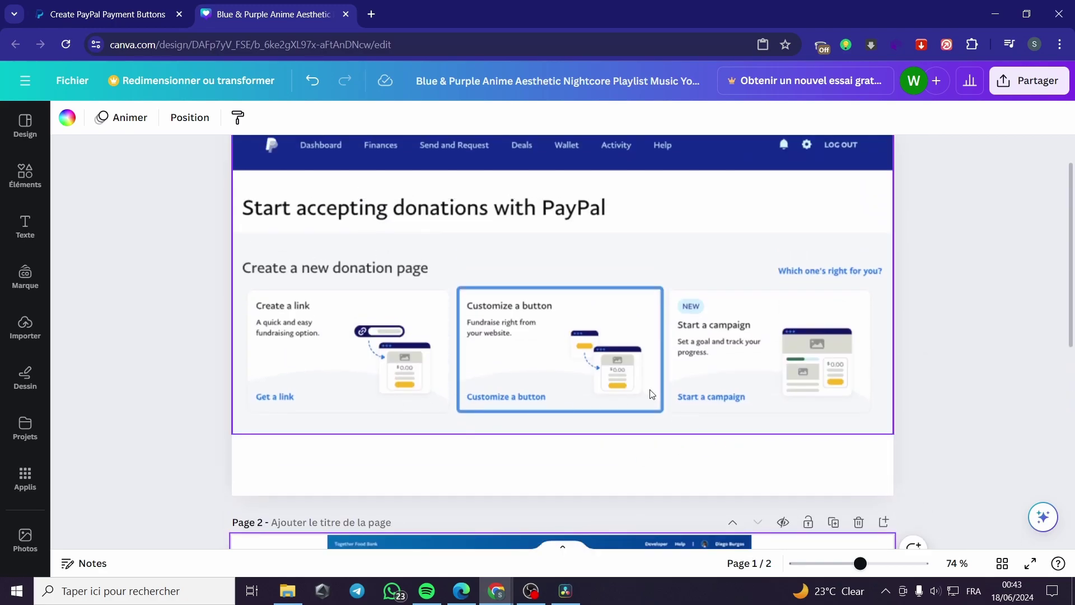
Step: Switch to the Wix Editor and view the BOX ROX home page's existing POWR Donate button
left_click(461, 588)
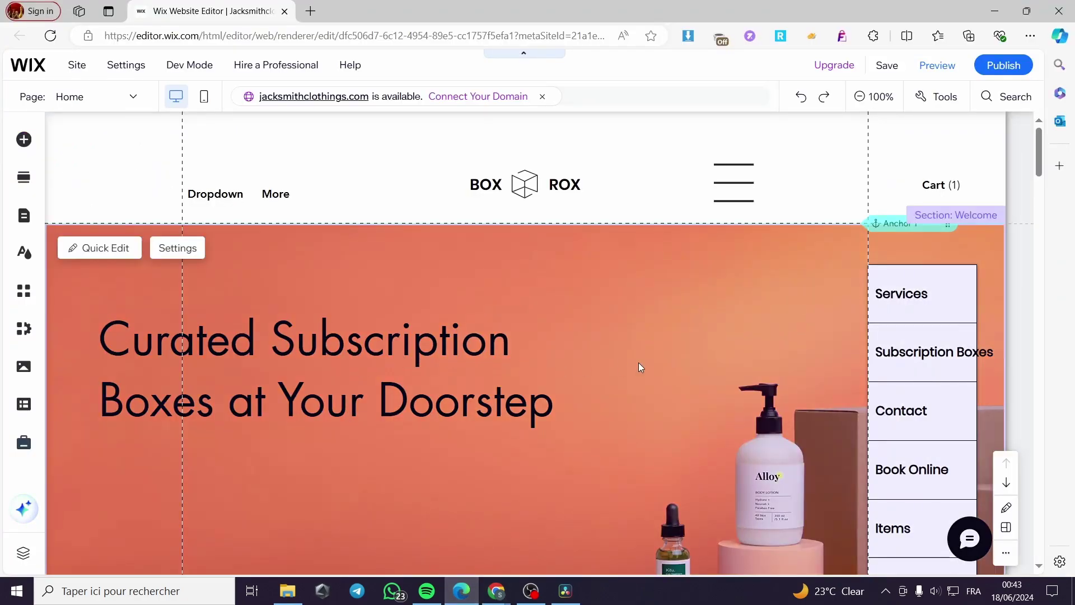
scroll(581, 351, "down", 4)
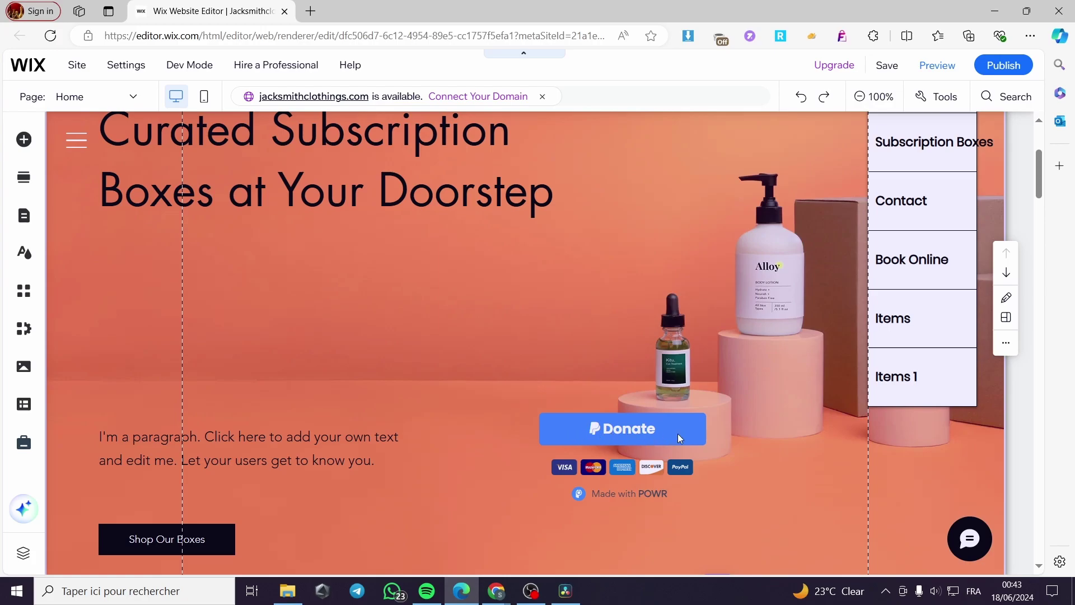
scroll(678, 434, "up", 4)
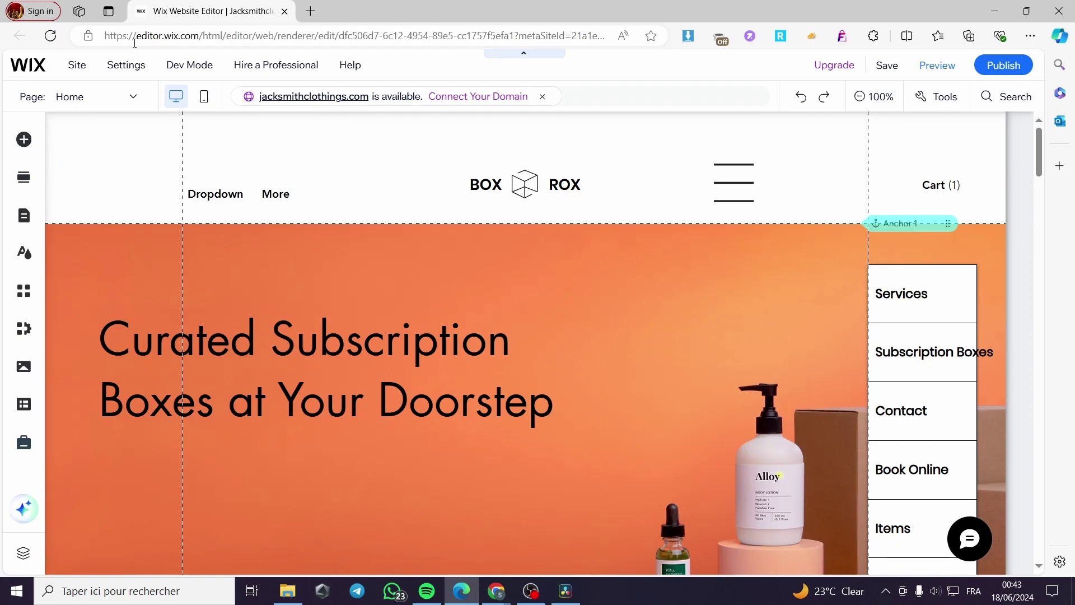
scroll(672, 448, "down", 5)
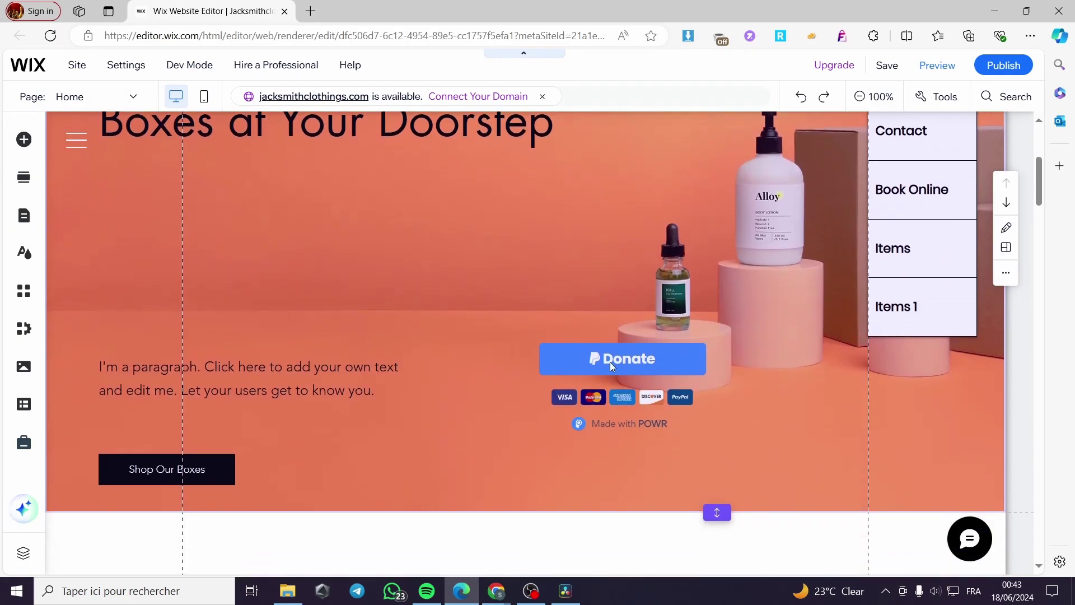
scroll(626, 375, "up", 5)
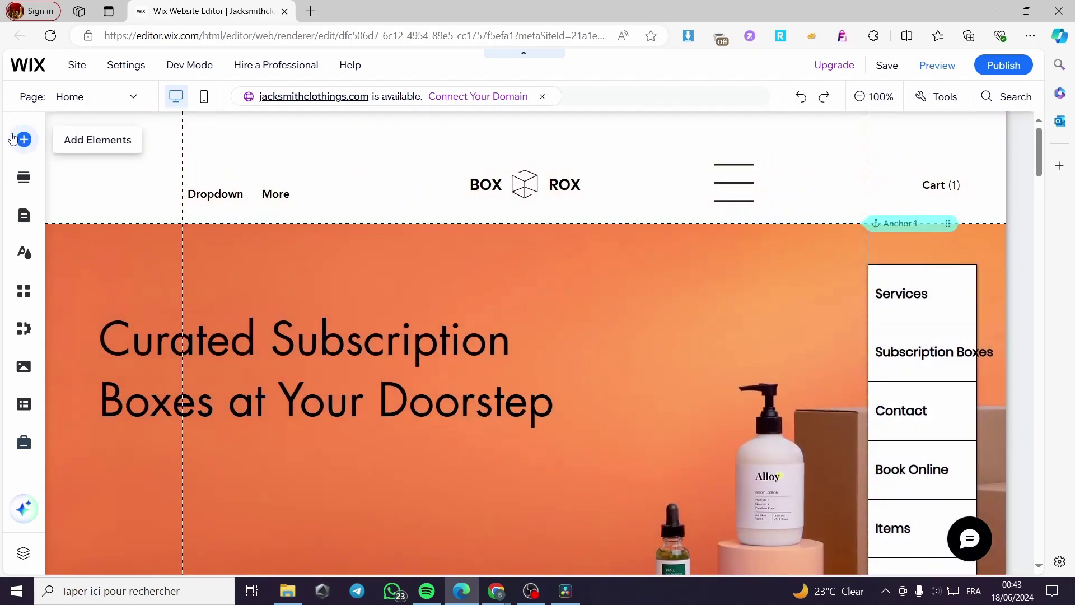
Step: Browse the Wix Add Elements panel to the PayPal button choices under Buttons
left_click(21, 141)
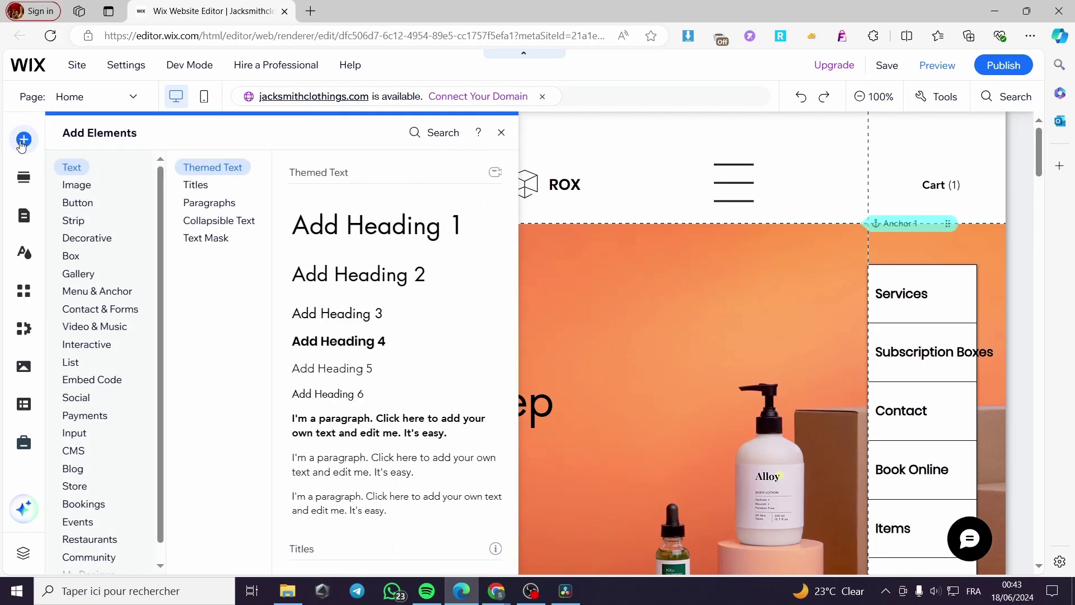
left_click(109, 238)
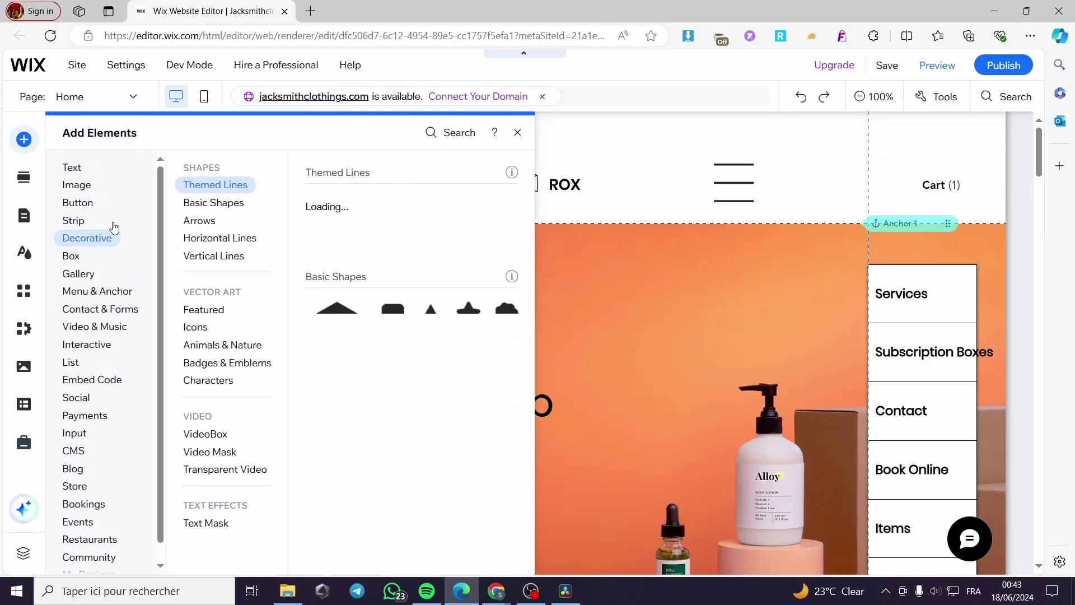
left_click(84, 211)
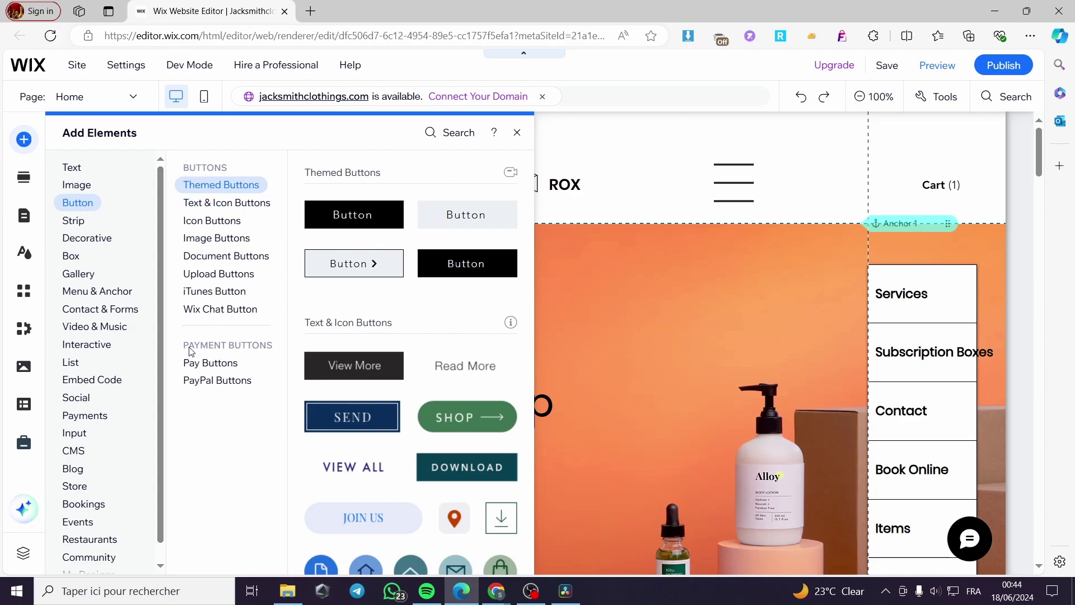
left_click(191, 366)
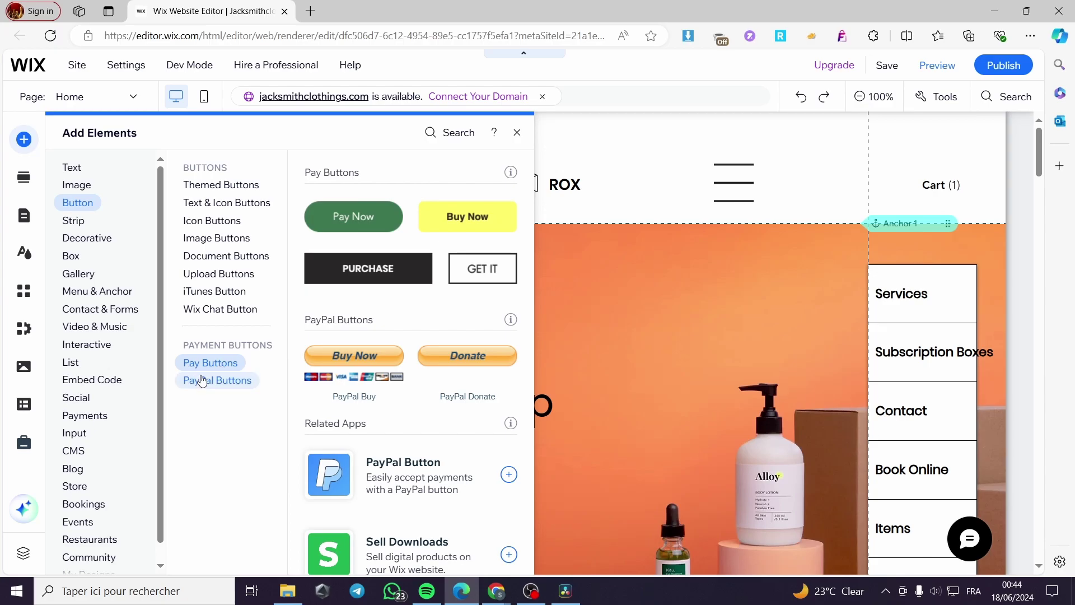
left_click(202, 381)
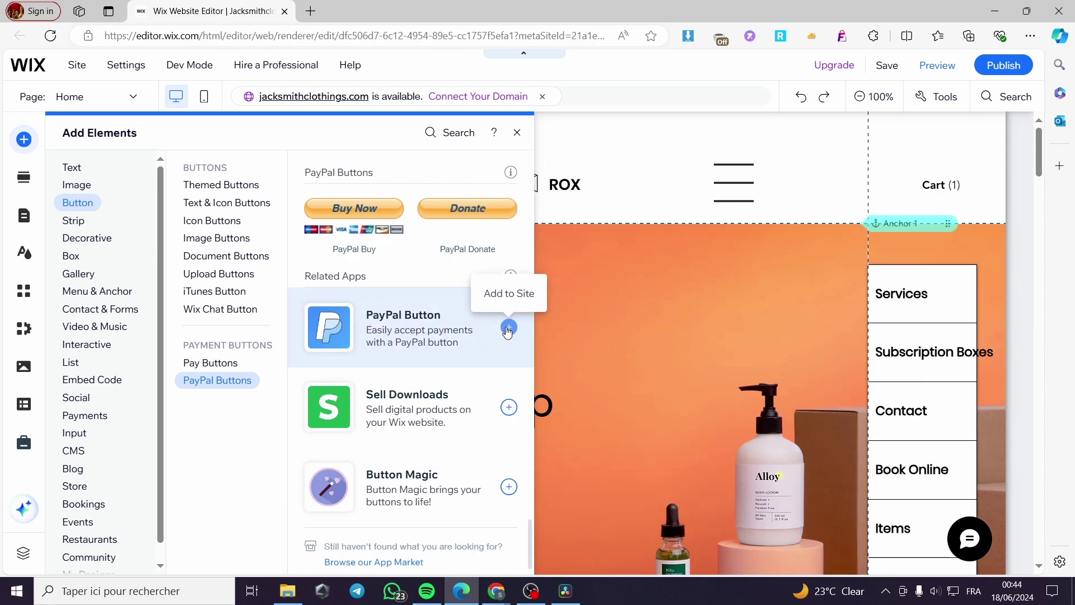
Step: Add a PayPal Donate button to the orange hero strip and open its PayPal settings
left_click(480, 212)
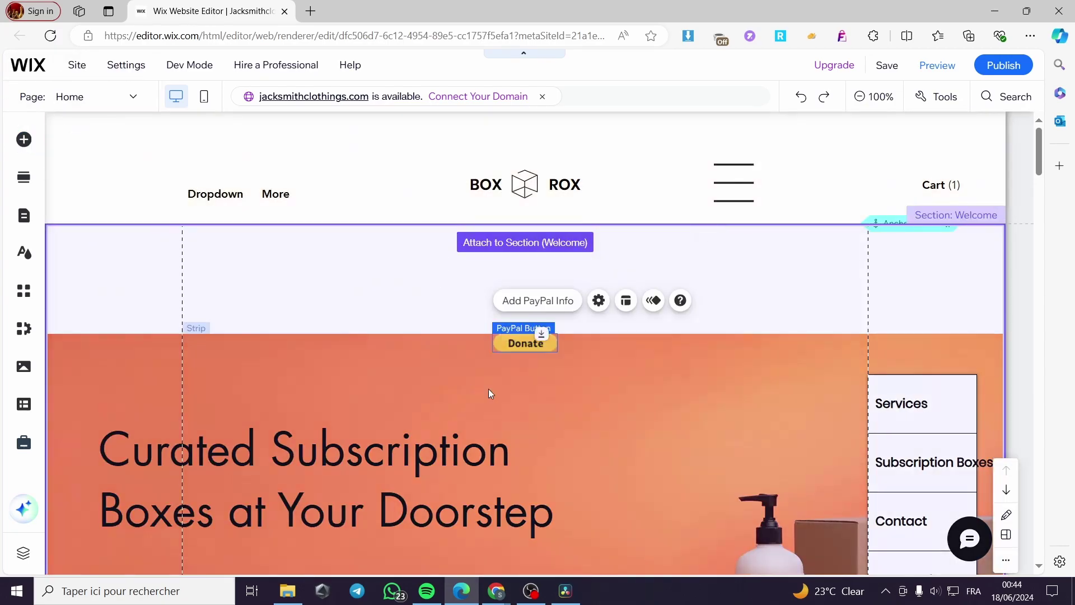
left_click_drag(525, 274, 463, 337)
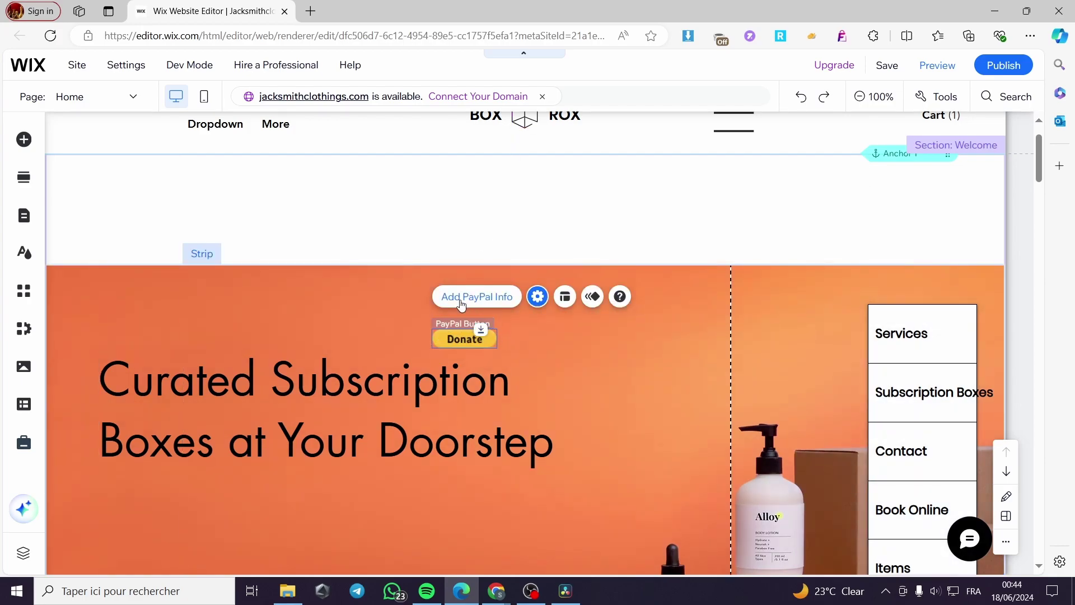
left_click(461, 303)
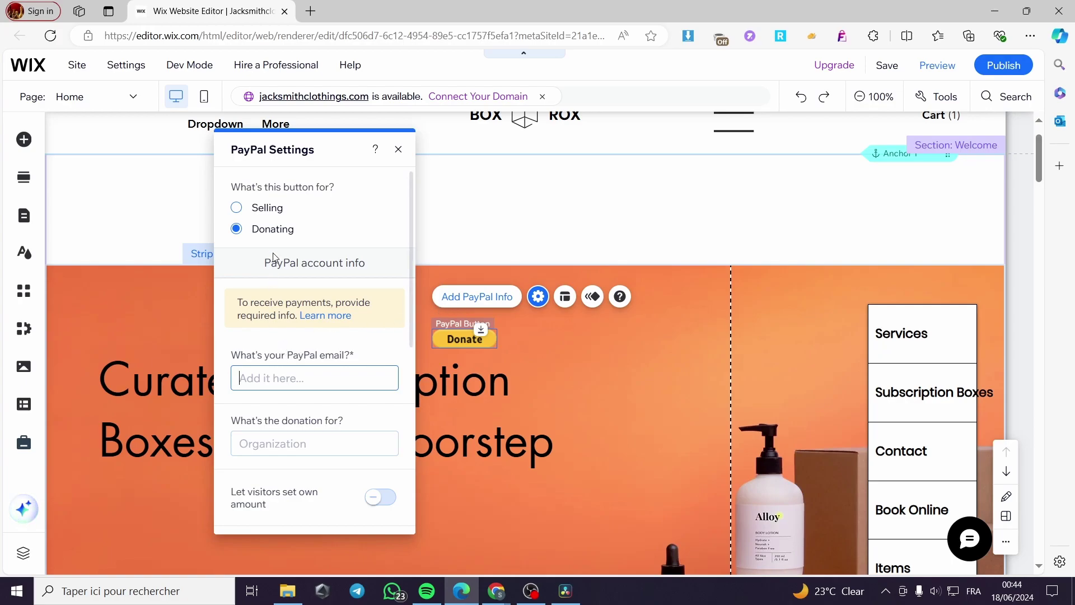
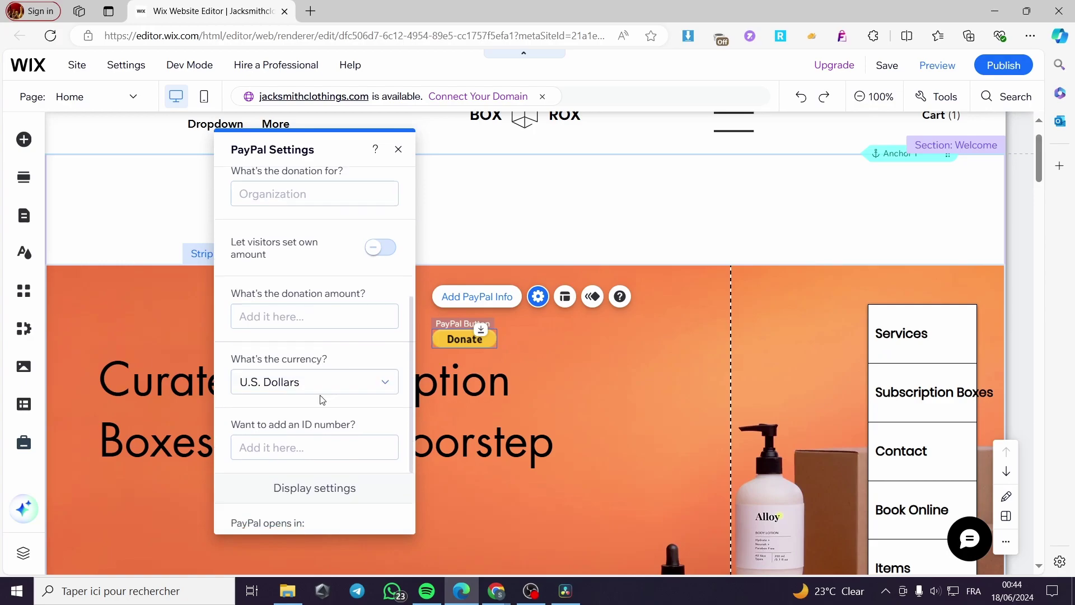
scroll(305, 398, "down", 1)
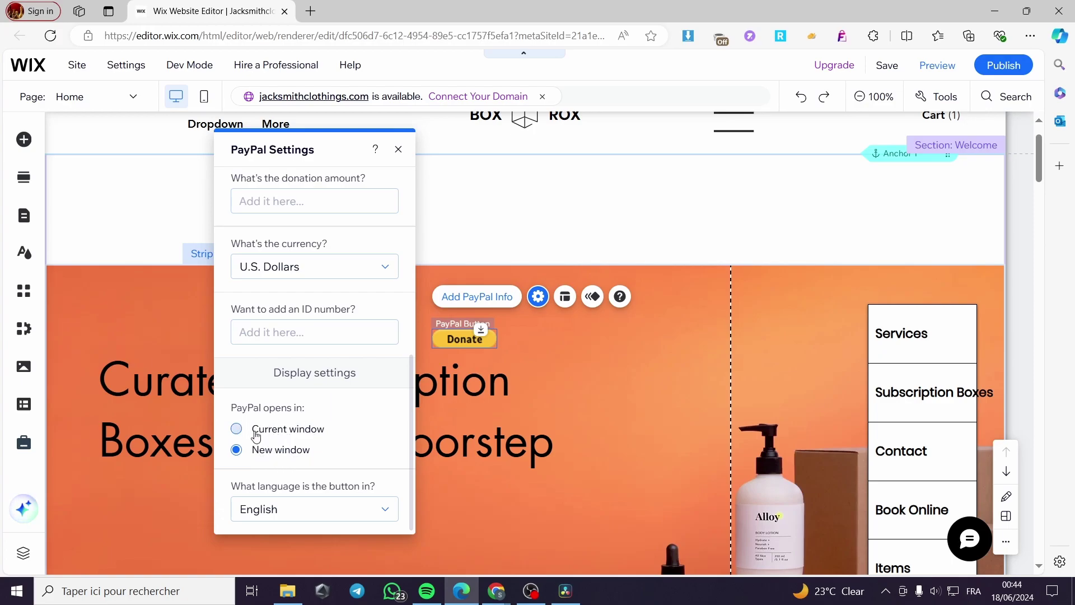
Step: Scroll through the PayPal Settings panel set for donating in U.S. Dollars
scroll(305, 431, "up", 5)
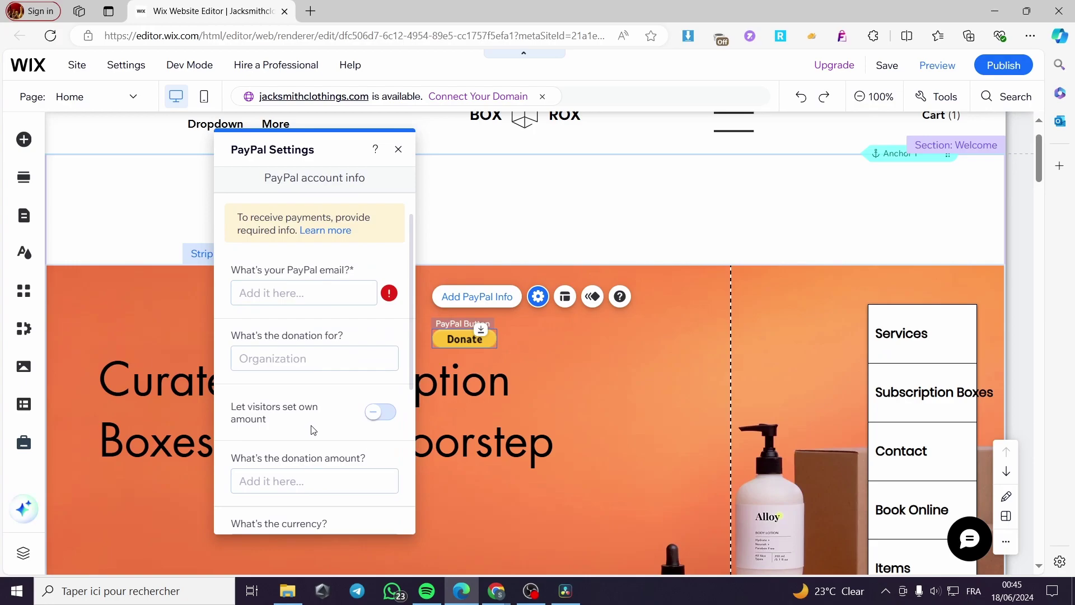
scroll(312, 429, "down", 2)
scroll(303, 409, "up", 4)
Step: Enter the PayPal account email address in the PayPal email field
left_click(295, 362)
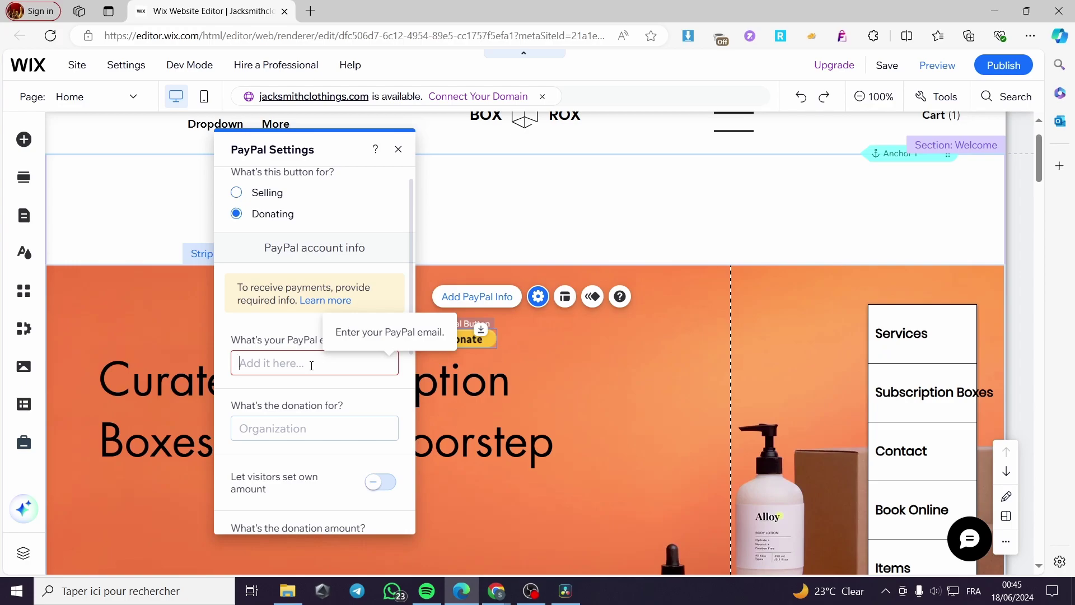
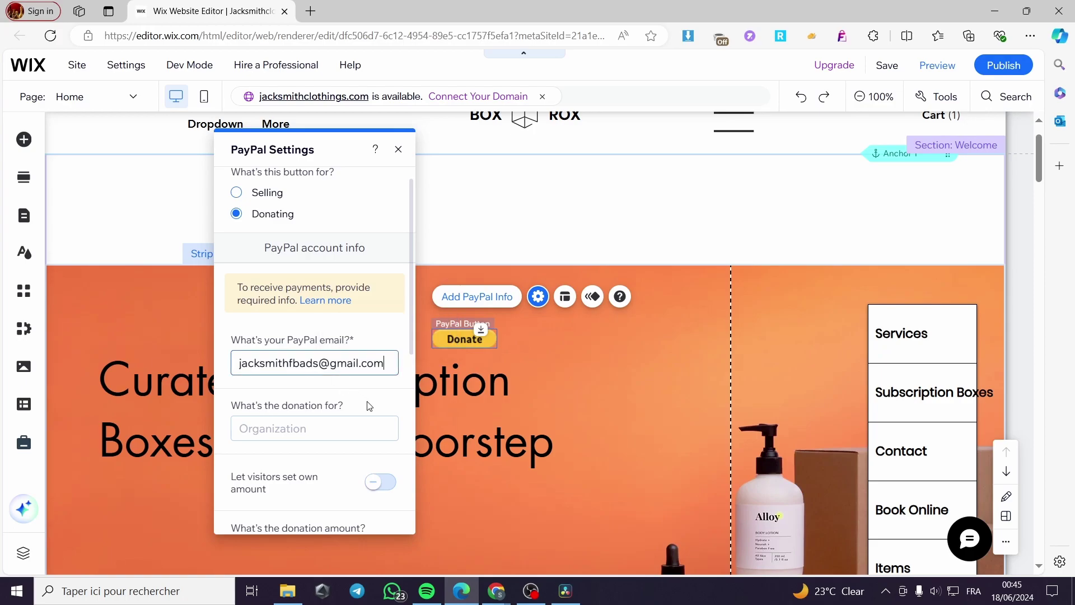
left_click(369, 401)
Step: Set the donation purpose to 'charity' and close the PayPal settings
left_click(326, 425)
type("charity")
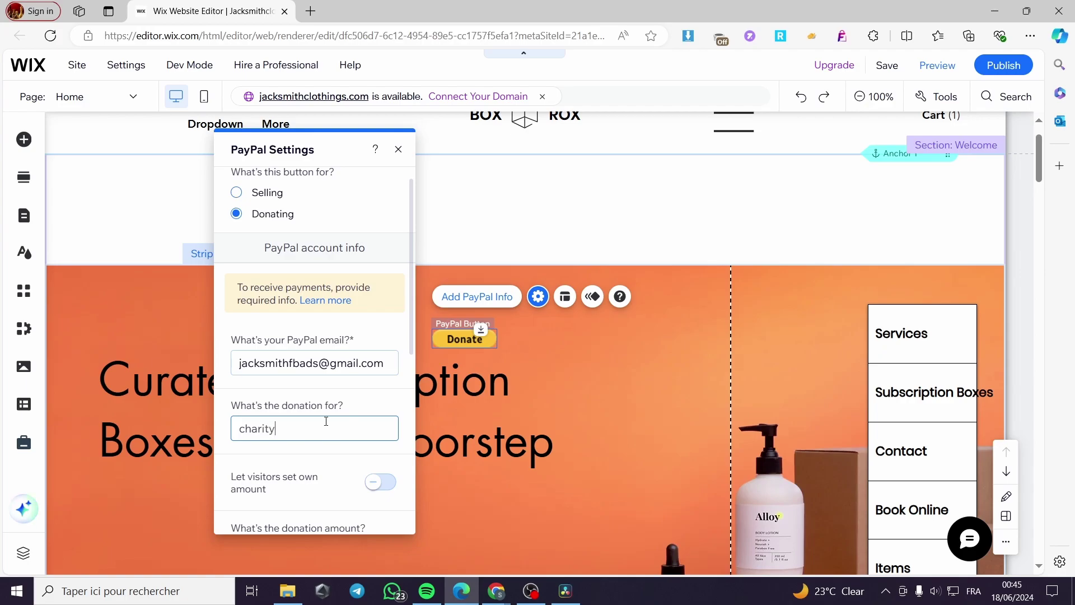
scroll(381, 425, "down", 6)
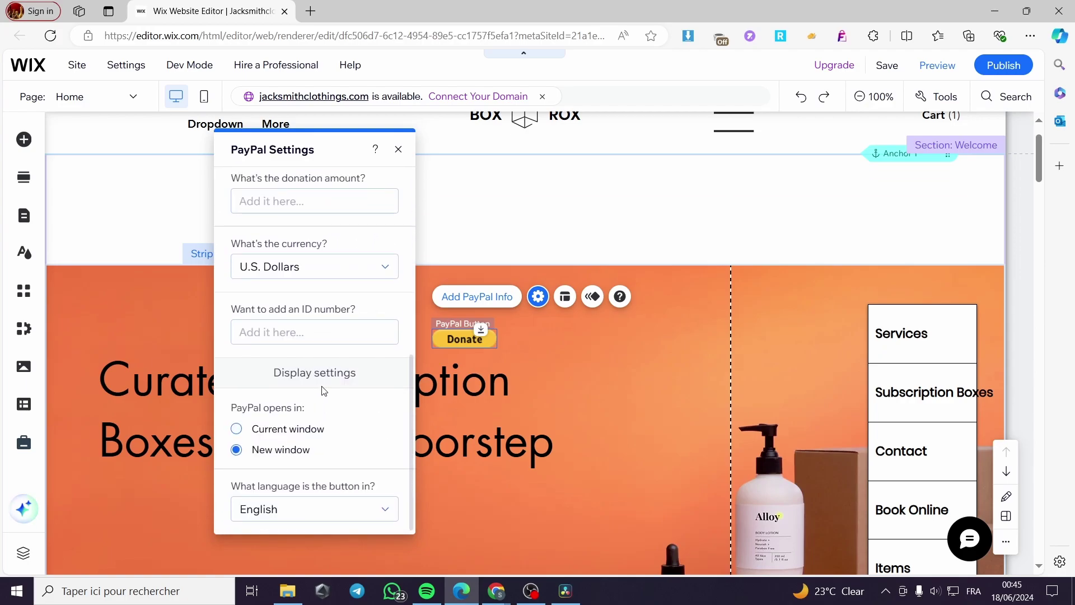
scroll(323, 390, "up", 6)
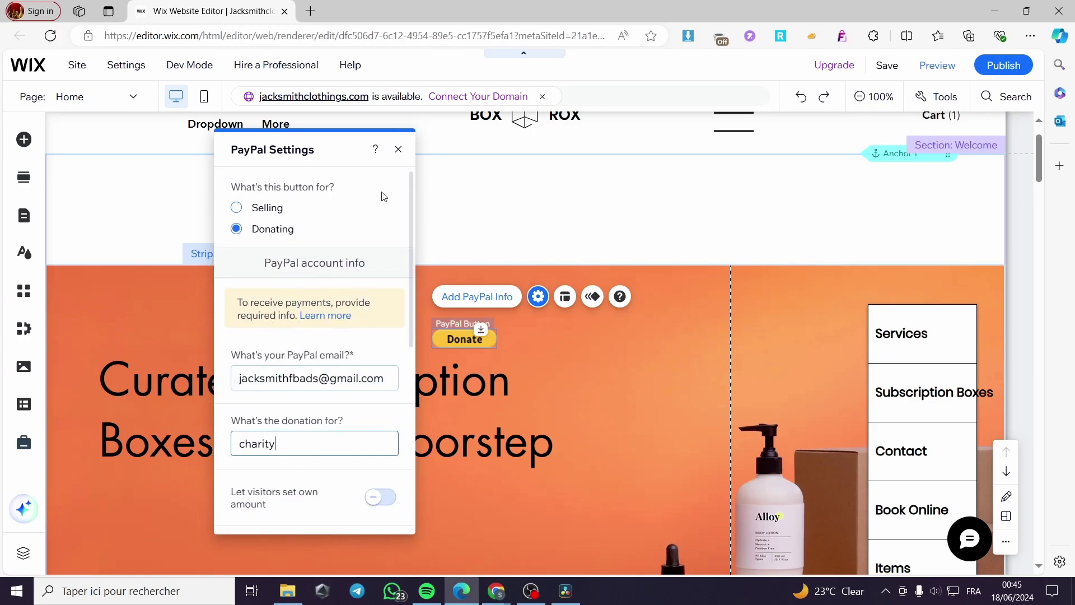
left_click(399, 149)
Step: Recheck the PayPal settings entries, close the panel, and preview the site
left_click(468, 296)
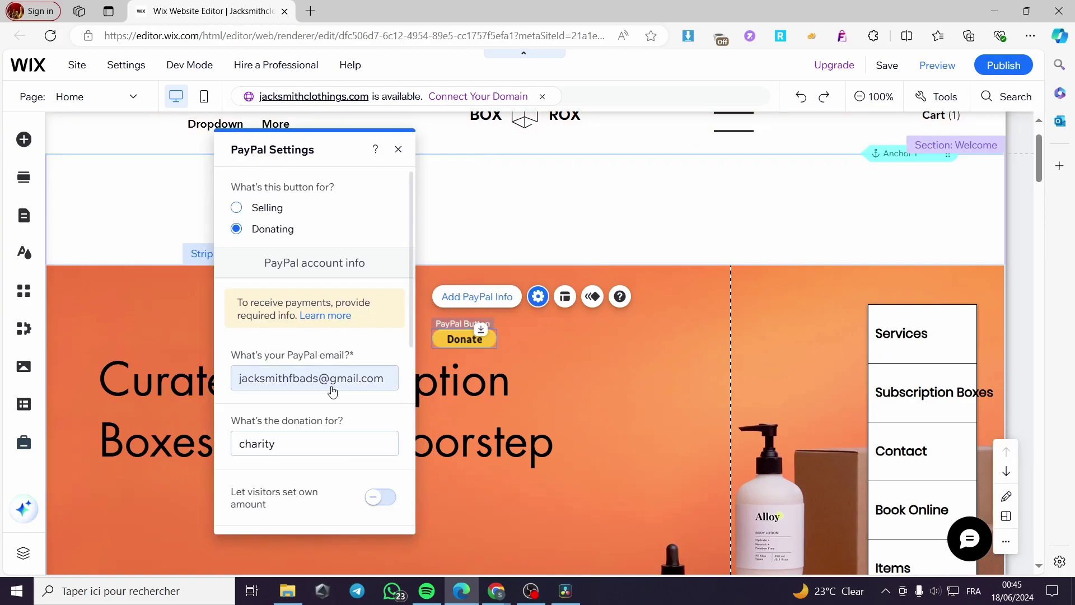
left_click(399, 150)
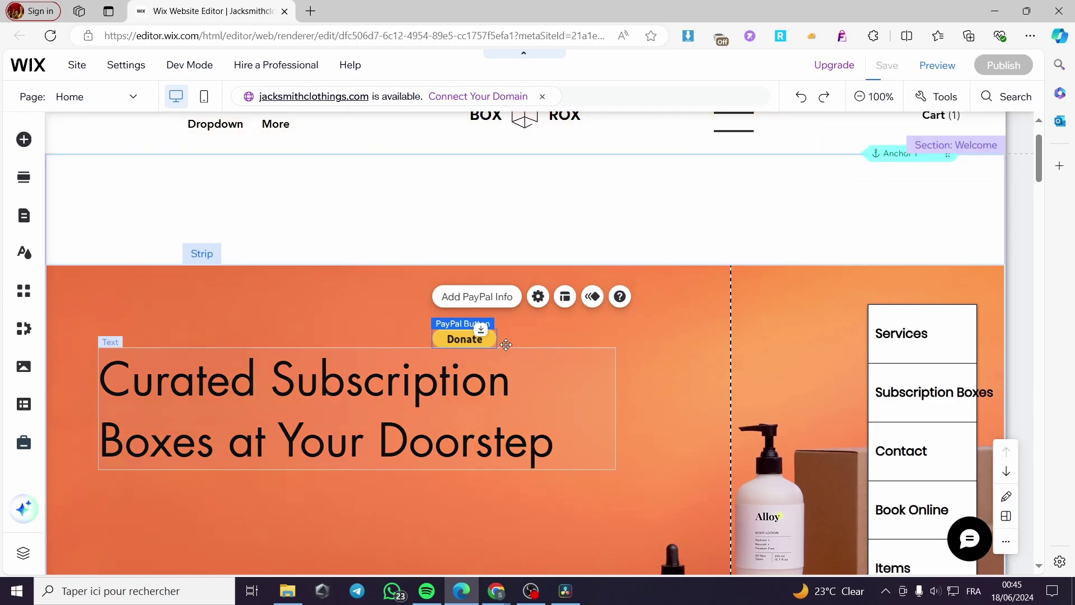
left_click(943, 70)
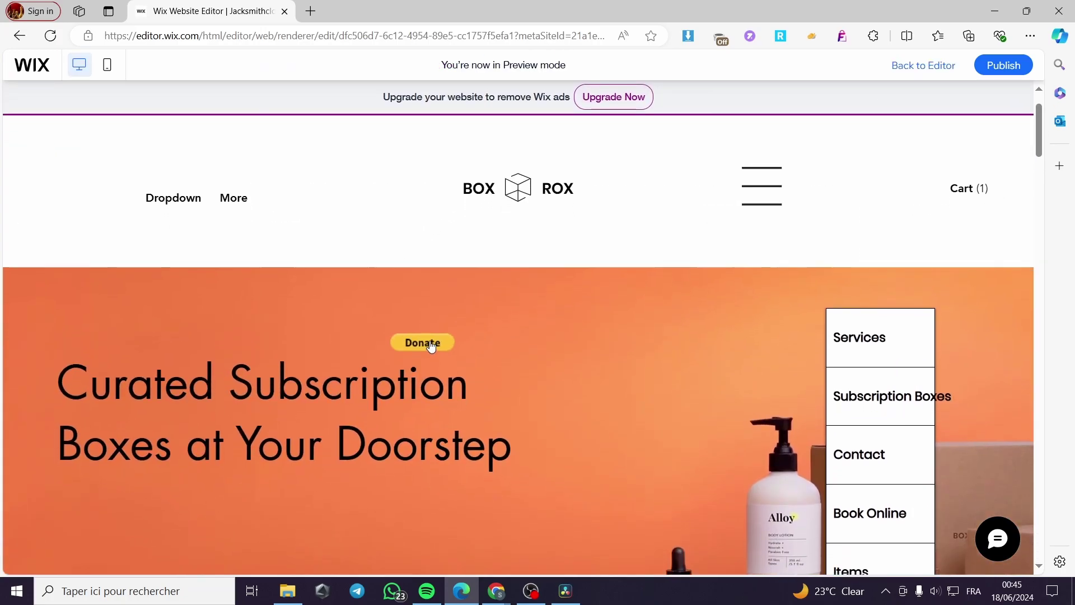
Step: Test the Donate button in Preview, dismissing the Useful Links lightbox and the live-site notice
left_click(423, 342)
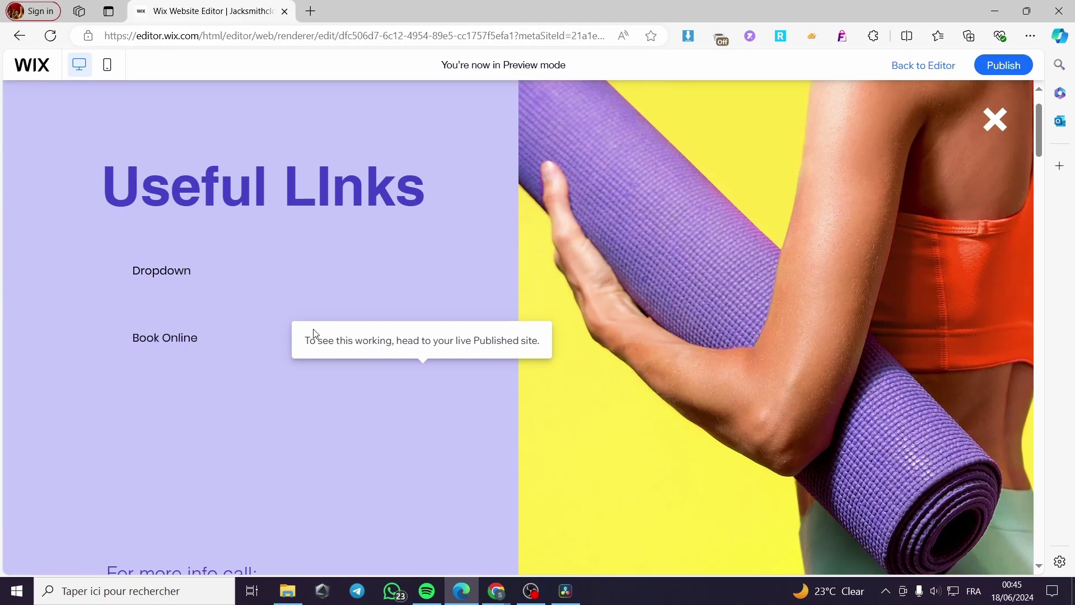
left_click(1012, 121)
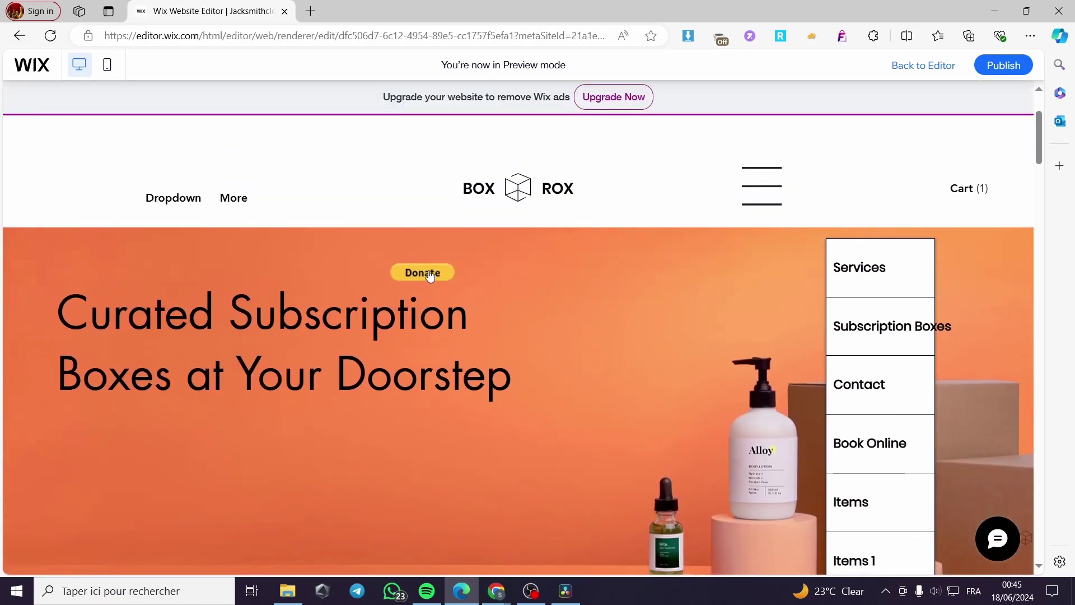
left_click(426, 273)
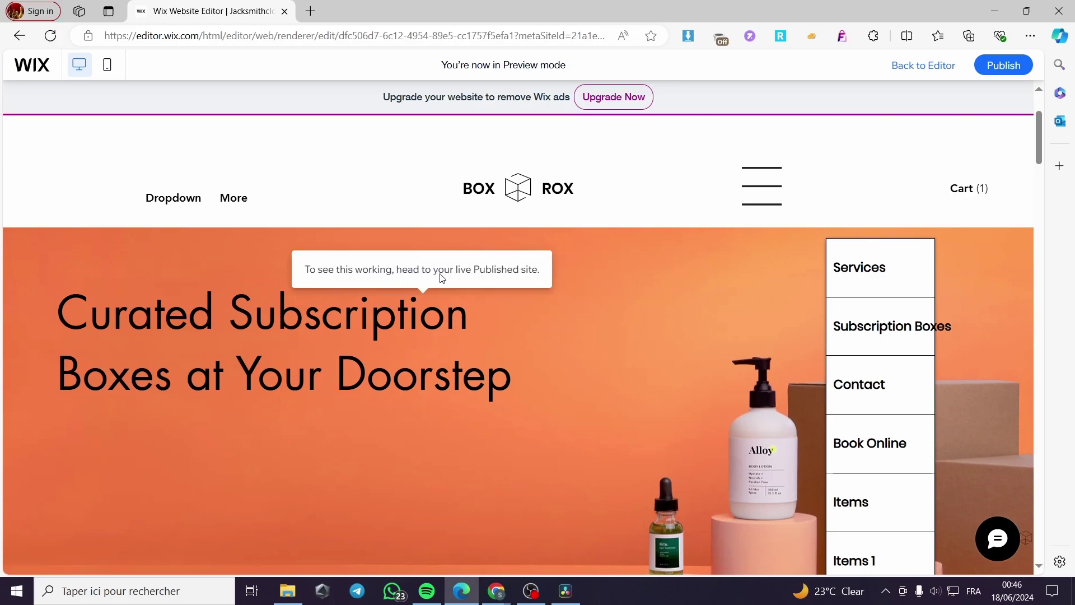
left_click(428, 276)
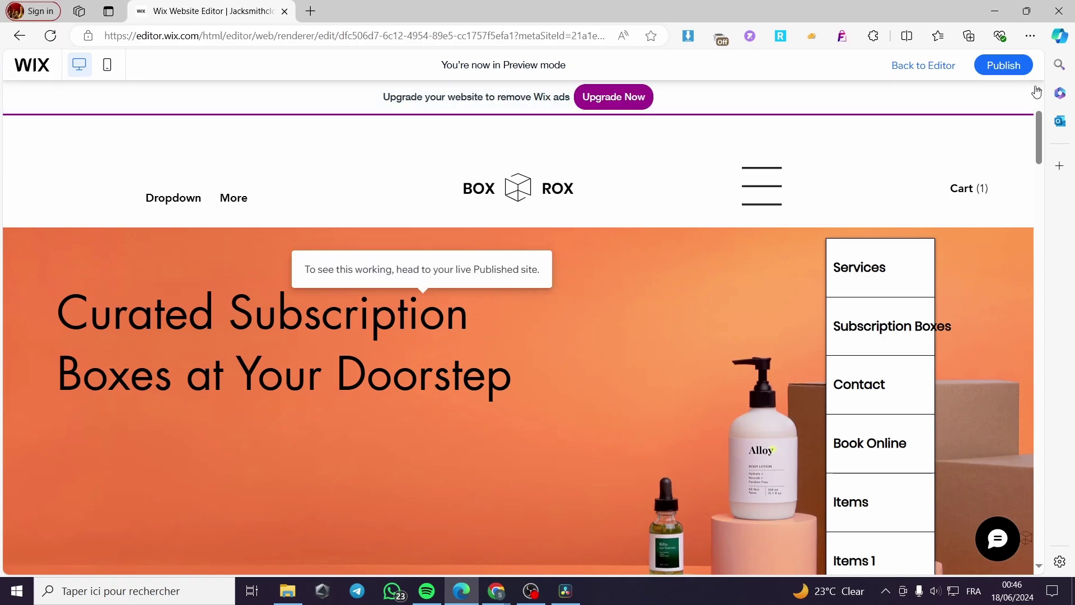
Step: Open the published live site through Publish > View Site and scroll through it
mouse_move(1012, 65)
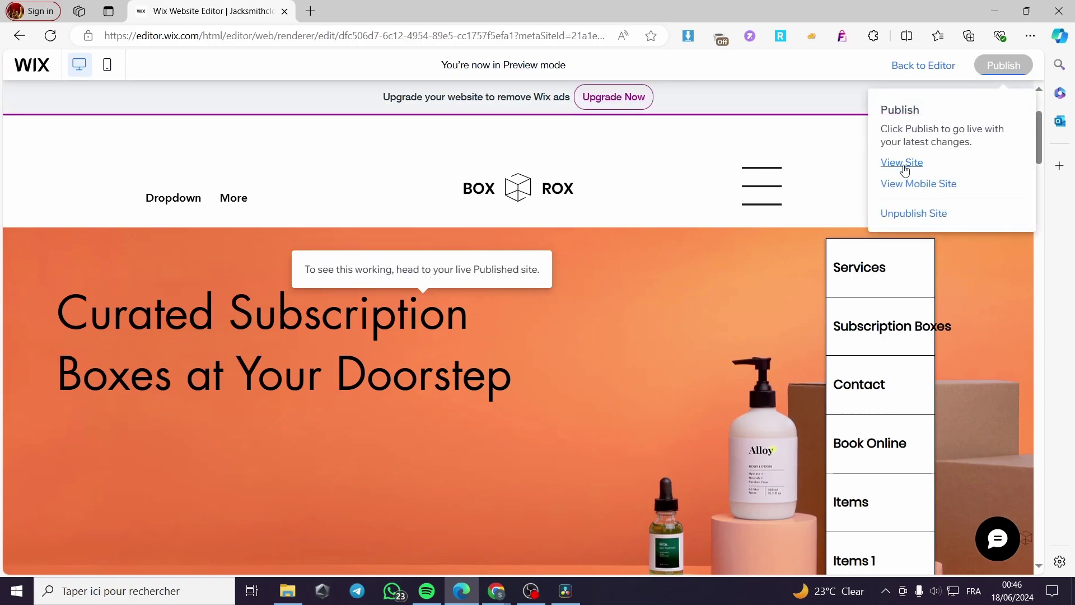
left_click(904, 164)
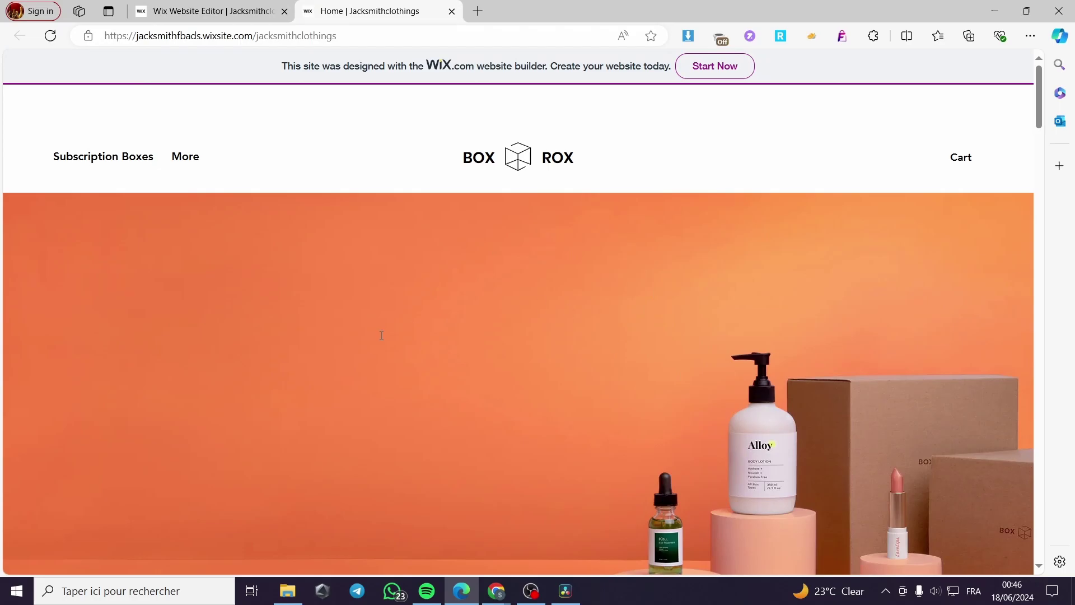
scroll(502, 355, "down", 5)
scroll(566, 428, "down", 3)
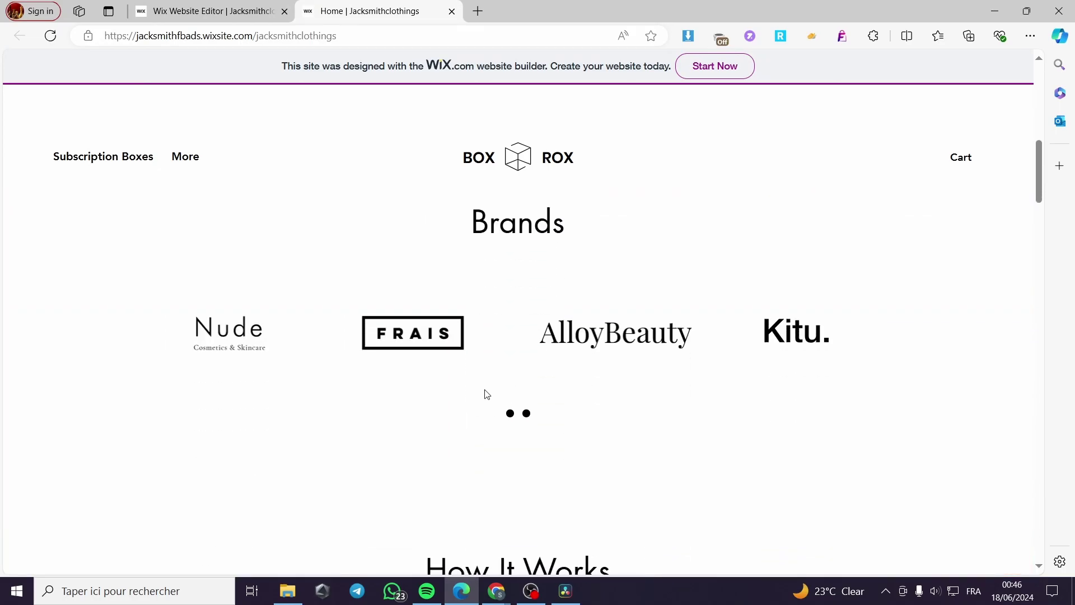
scroll(605, 415, "up", 8)
scroll(575, 371, "up", 2)
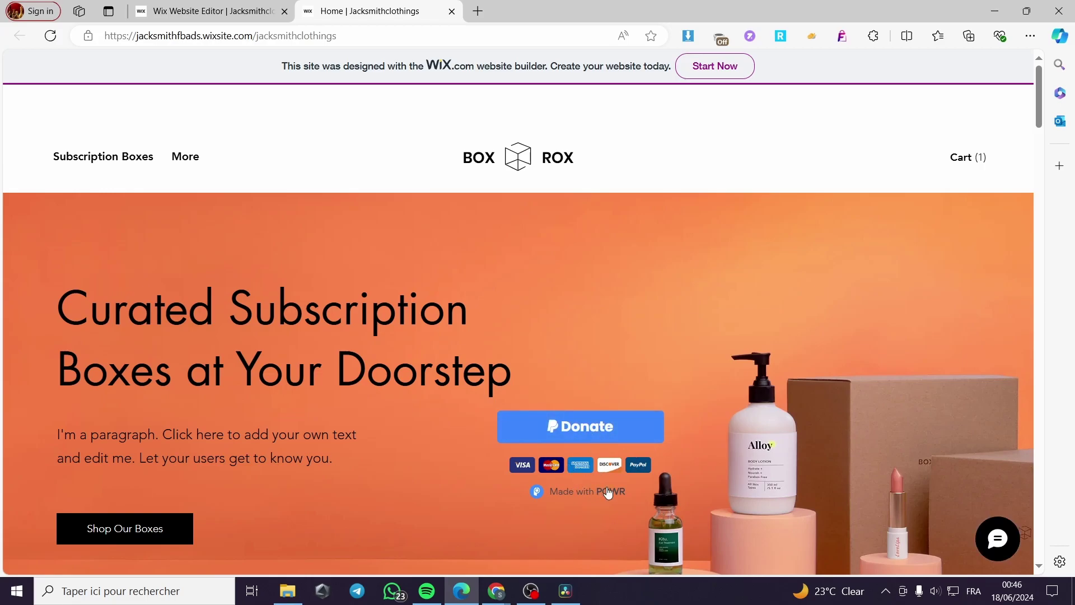
Step: Test the POWR Donate button, reaching a $2.00 PayPal donation checkout, then close it
left_click(597, 434)
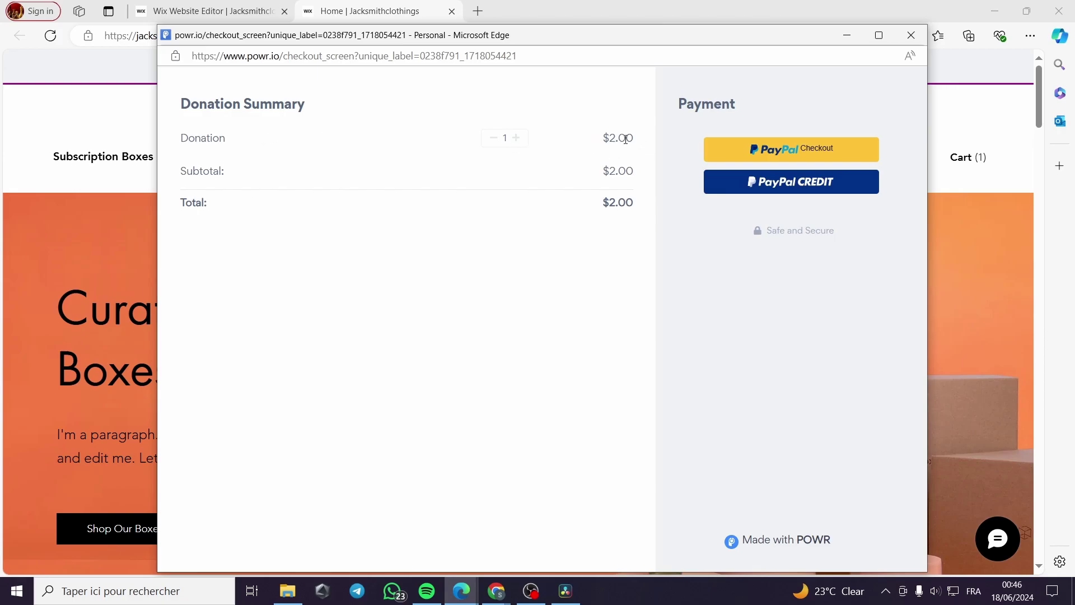
left_click(911, 34)
scroll(544, 235, "down", 5)
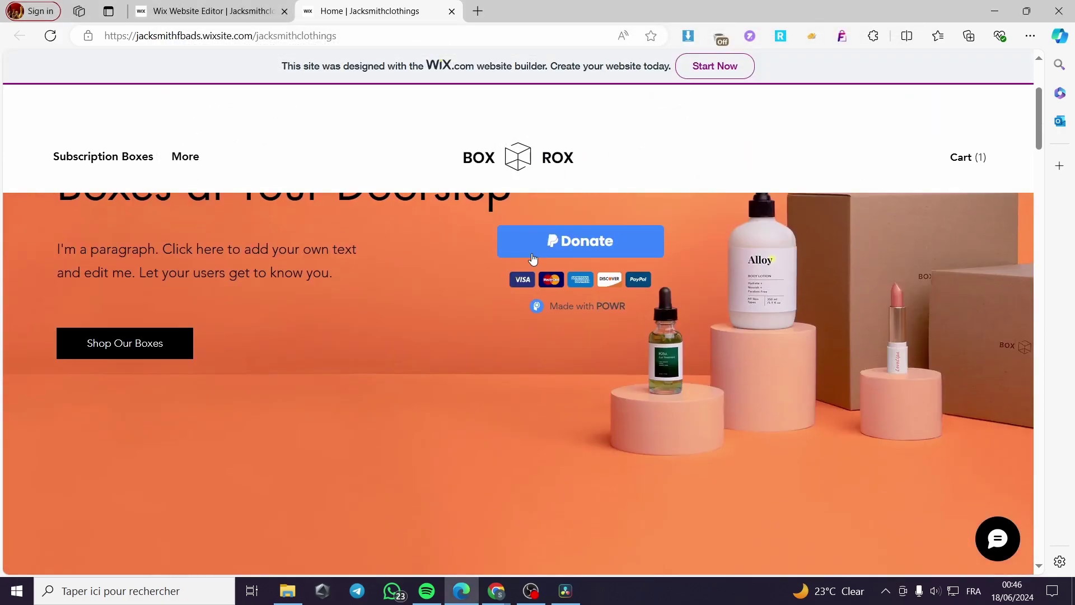
scroll(562, 274, "up", 5)
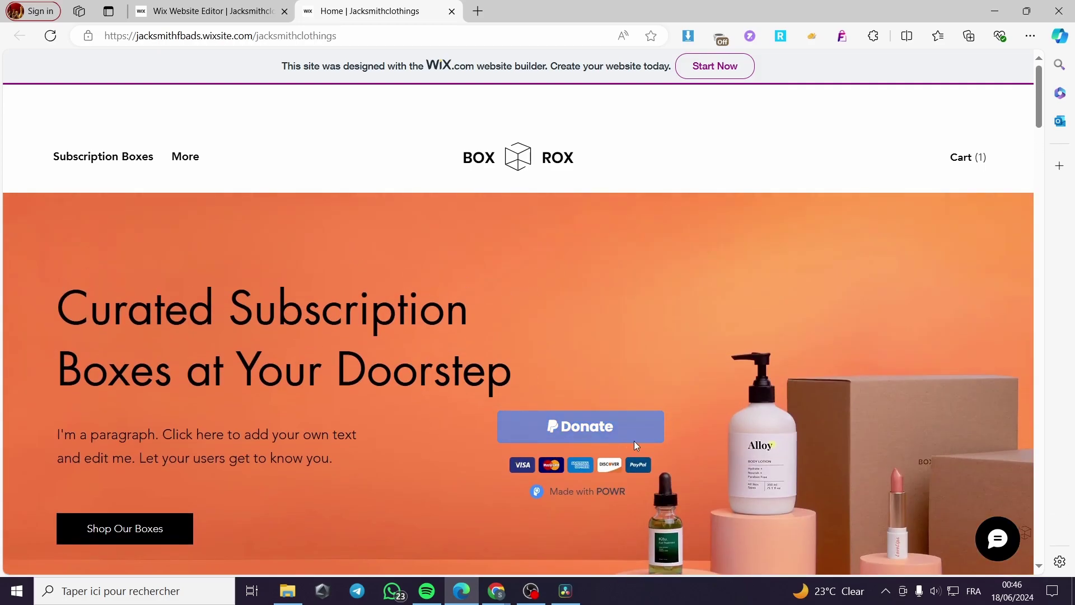
Step: Dismiss the congratulations and mobile prompts and return from preview to the editor
left_click(230, 5)
left_click(739, 172)
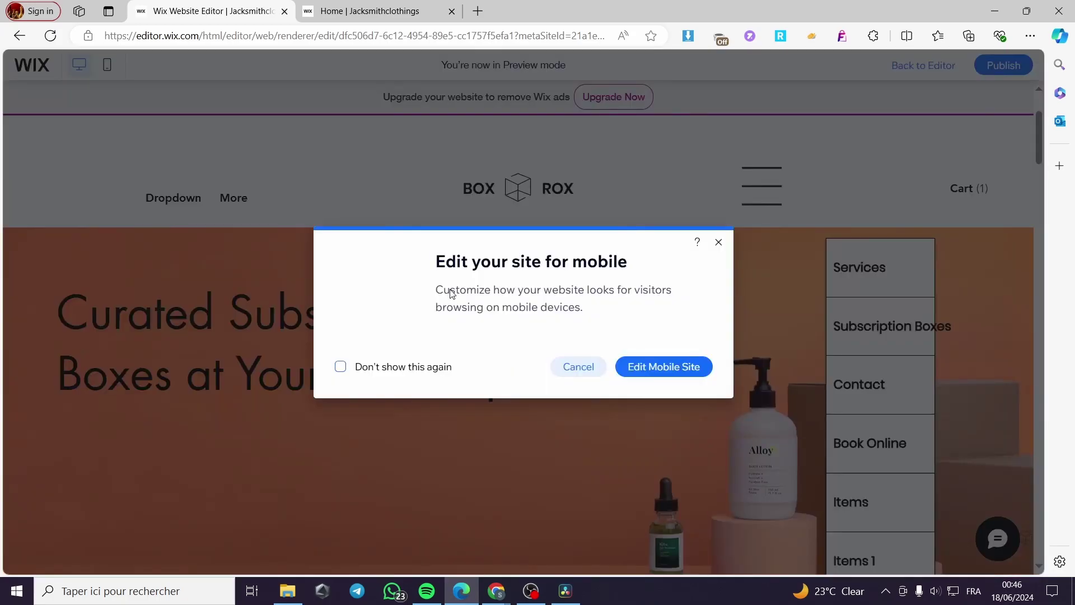
left_click(719, 242)
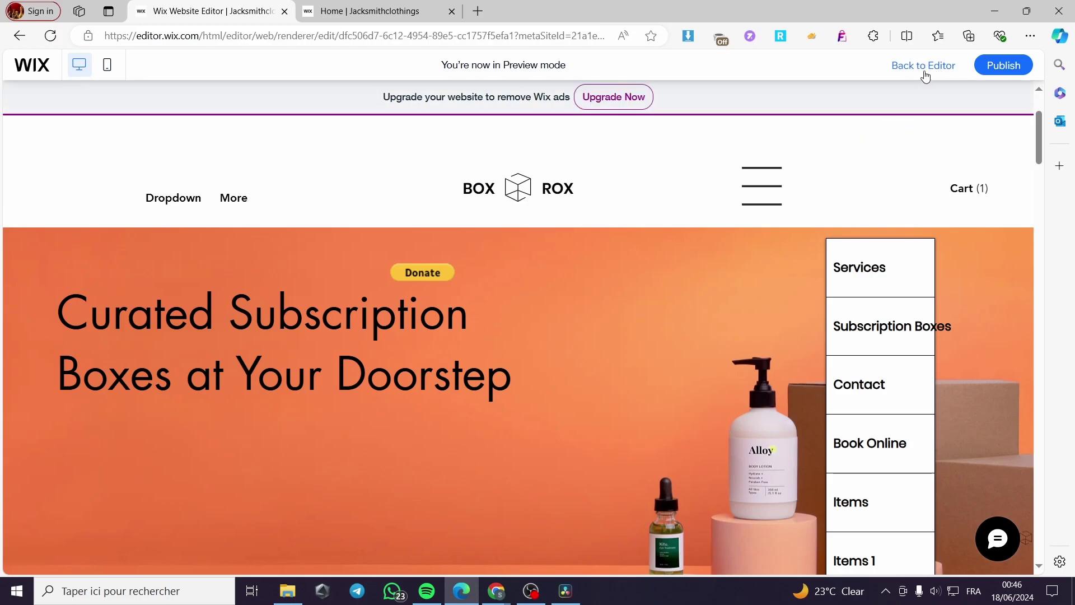
left_click(925, 76)
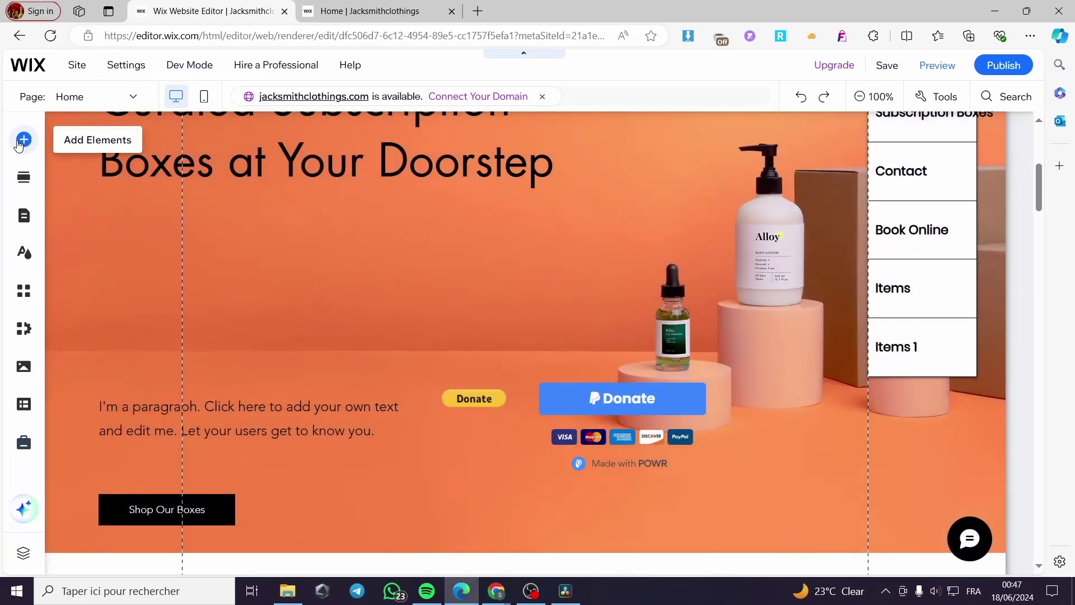
Step: Add the PayPal Button app from Add Elements > Button > PayPal Buttons
left_click(23, 140)
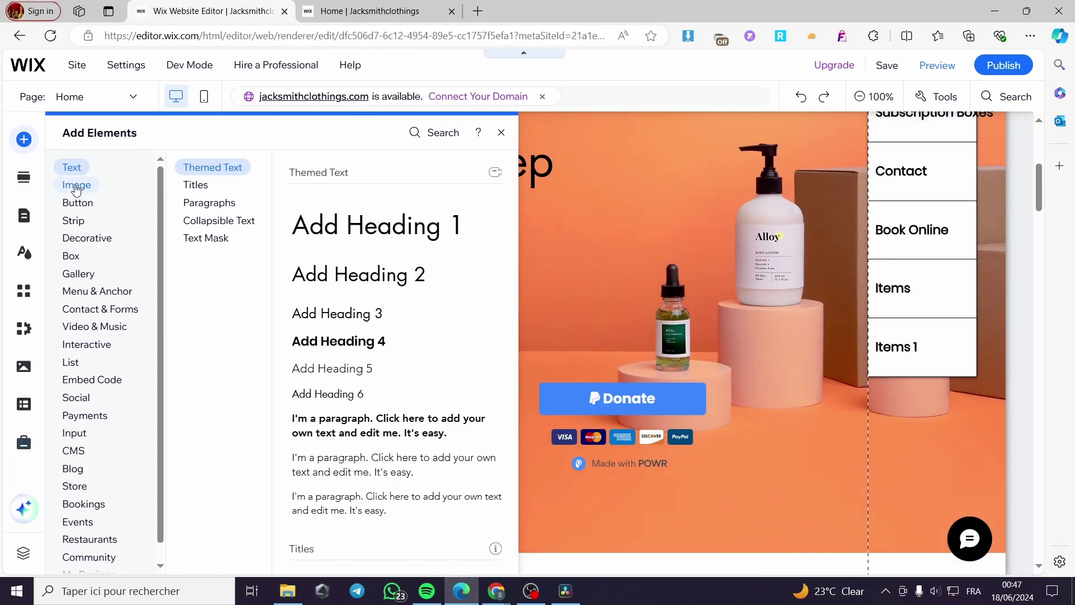
left_click(88, 205)
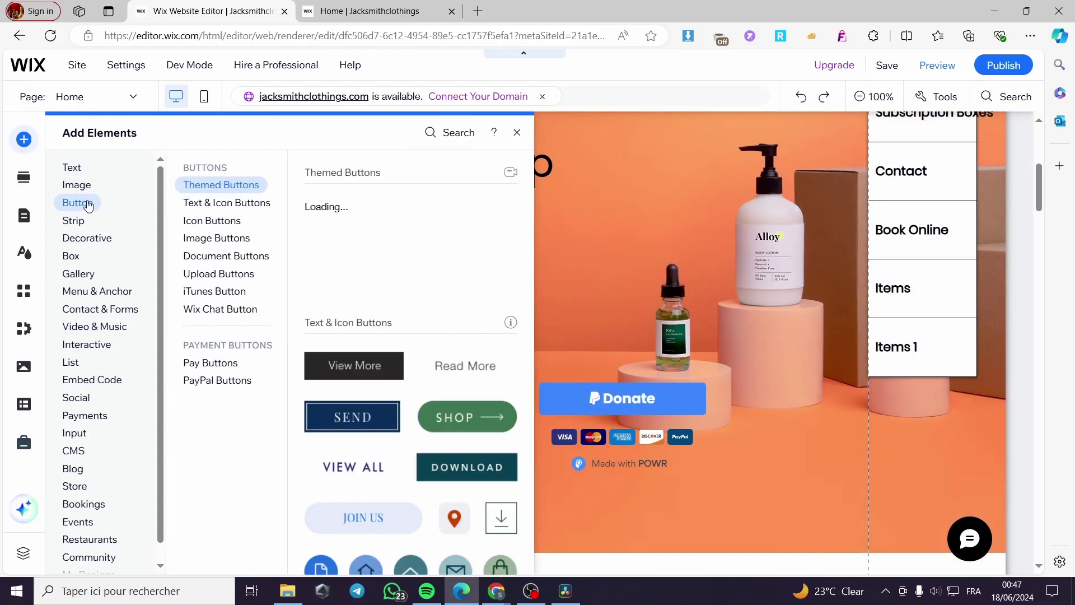
left_click(210, 363)
left_click(216, 386)
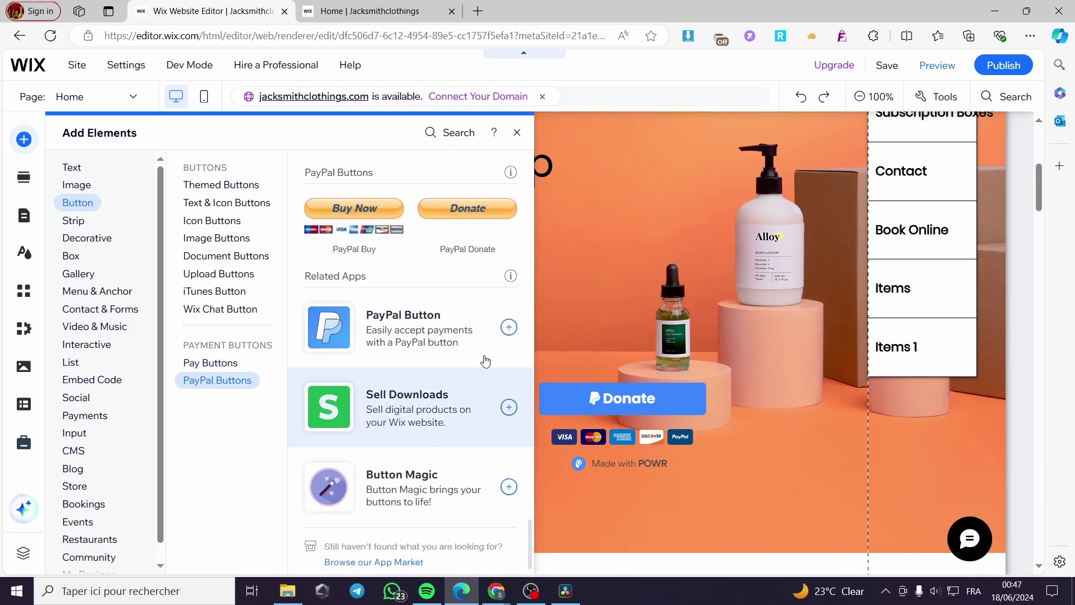
left_click(509, 329)
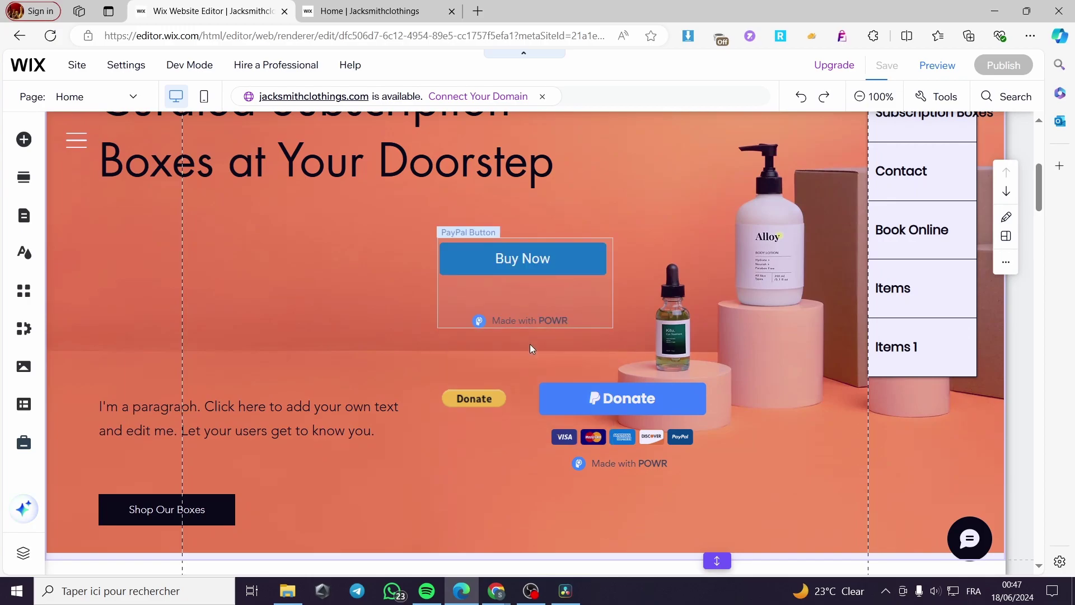
Step: Enter the PayPal account email in the new PayPal Button's Template tab, then open its Settings tab
left_click(520, 262)
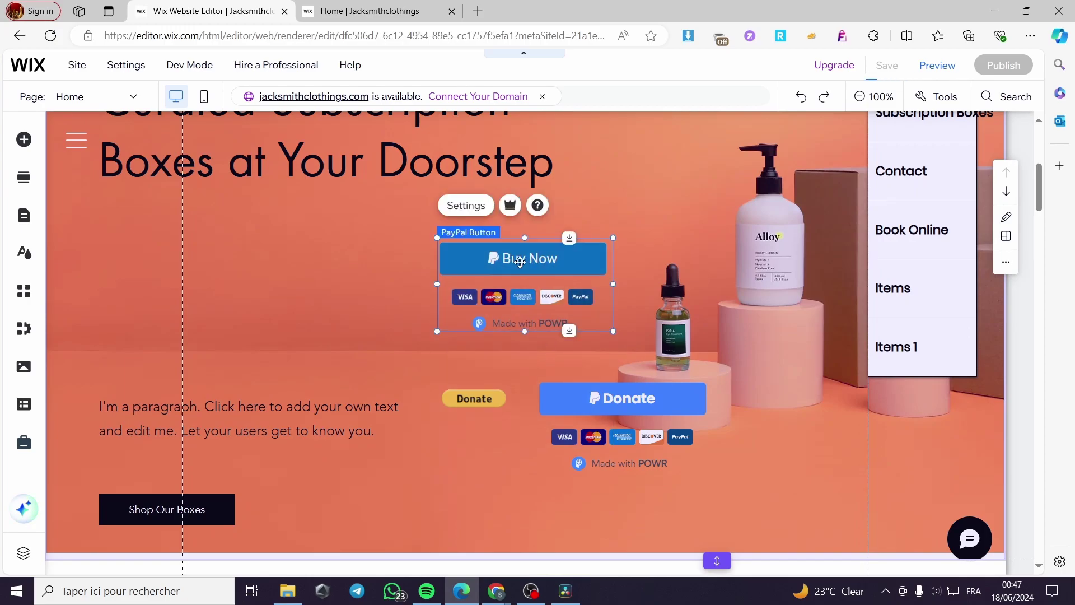
left_click(467, 207)
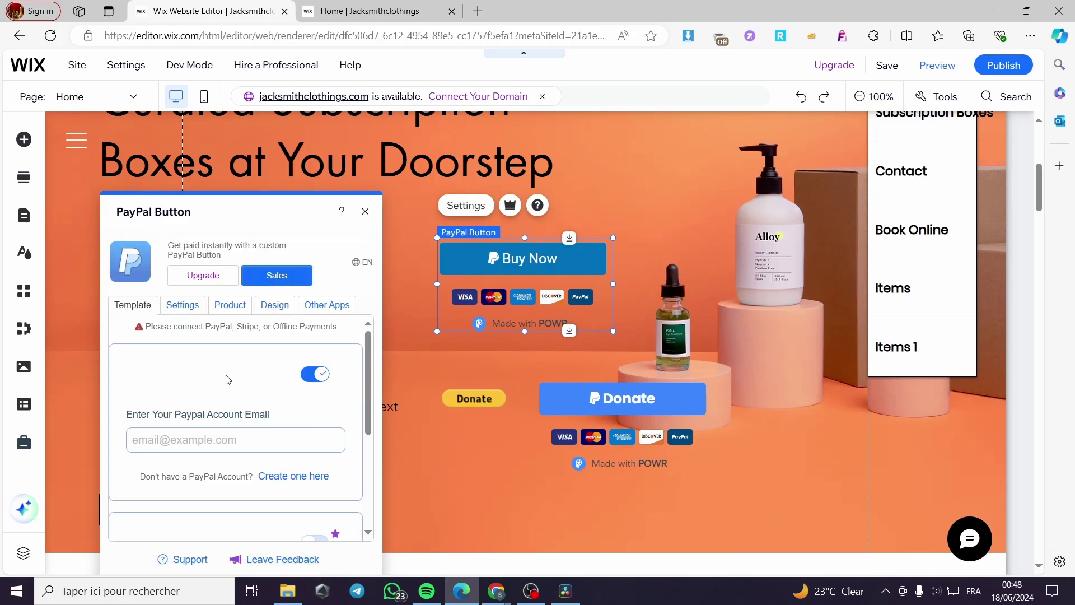
left_click(199, 442)
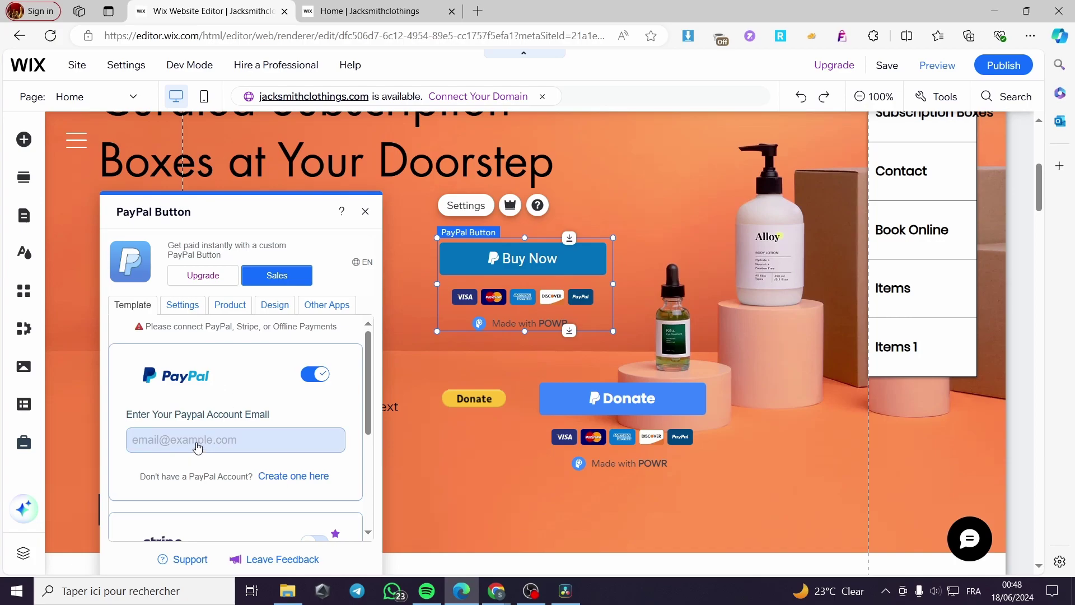
left_click(195, 302)
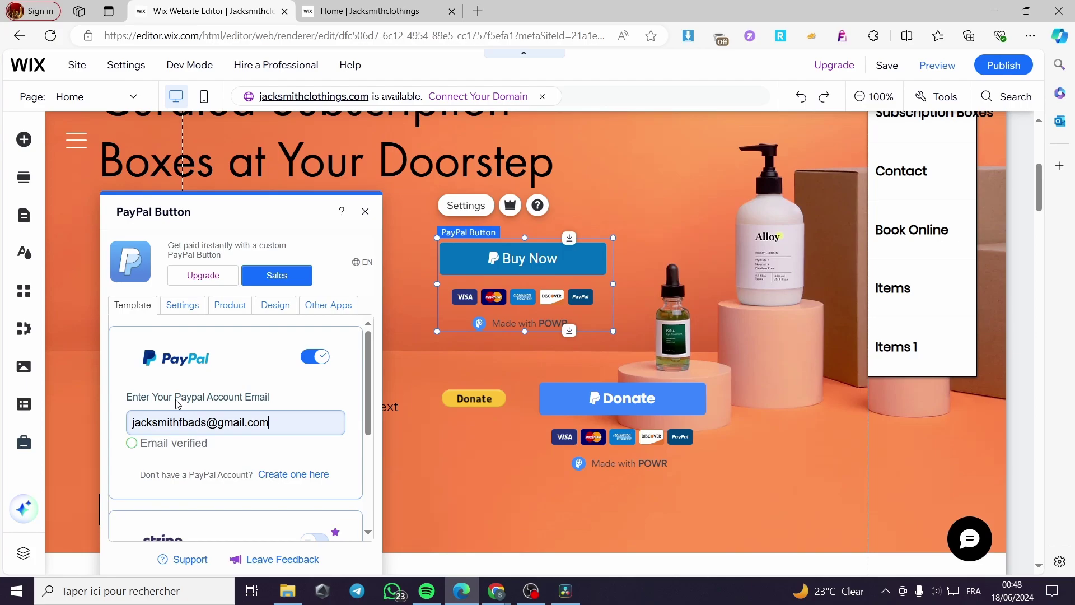
scroll(202, 408, "down", 3)
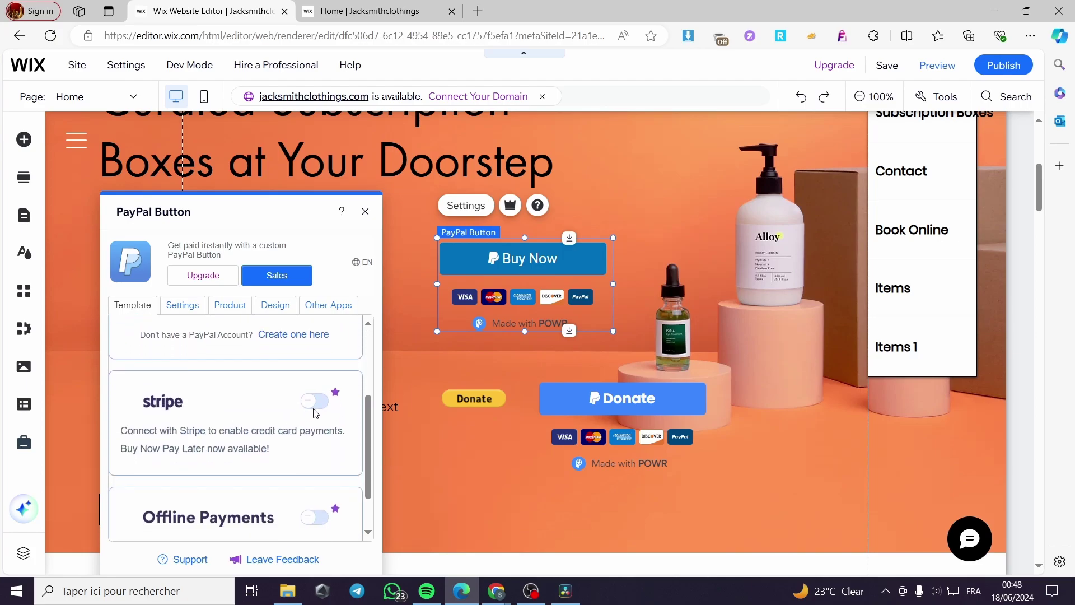
scroll(312, 407, "down", 1)
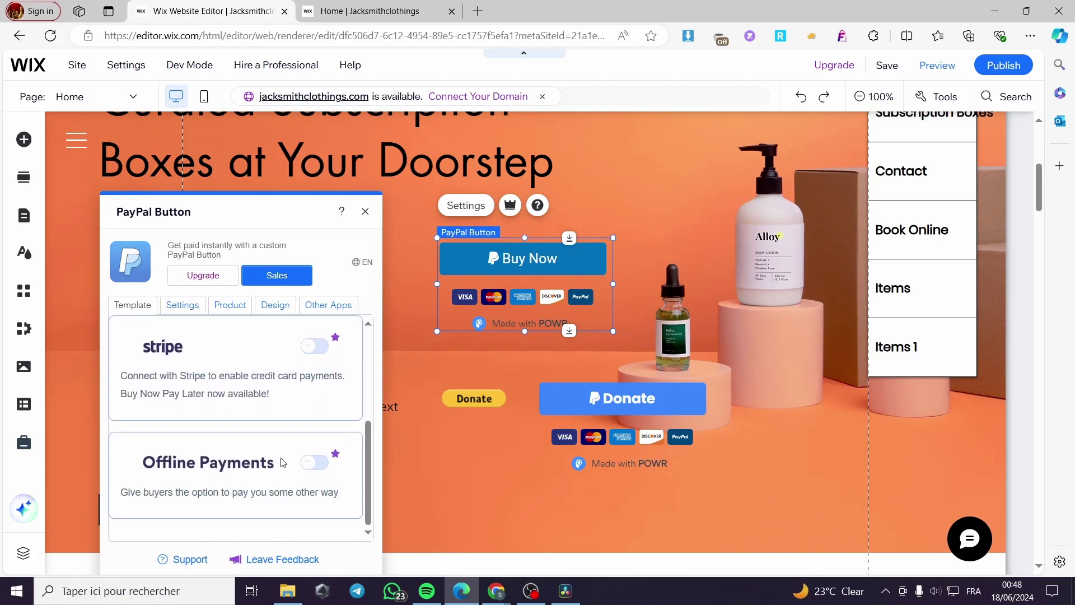
scroll(307, 396, "up", 4)
left_click(179, 307)
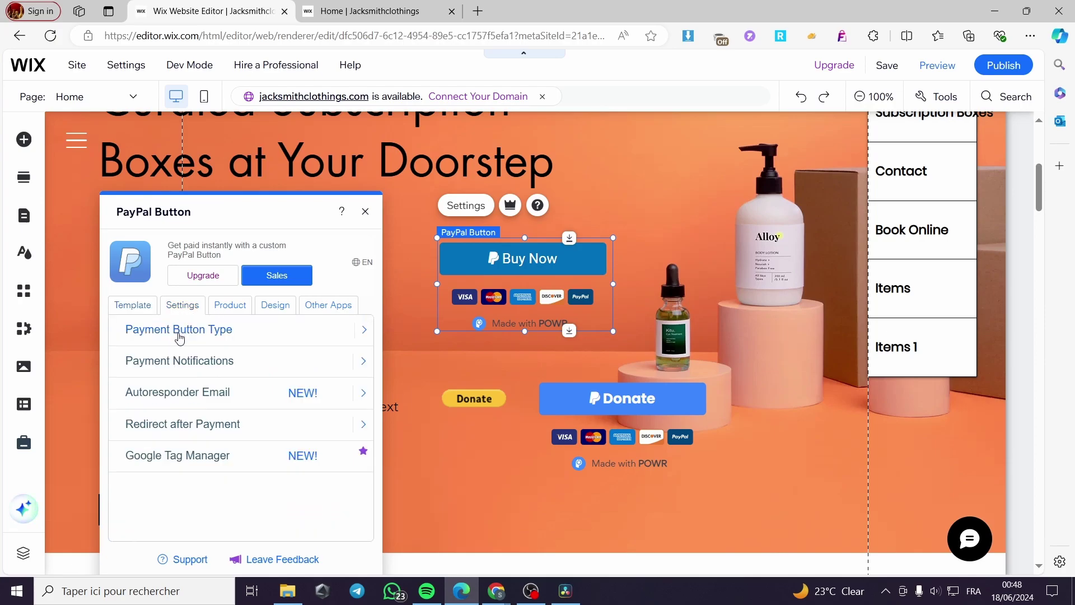
Step: Set the PayPal Button's payment button type to Donation
left_click(360, 330)
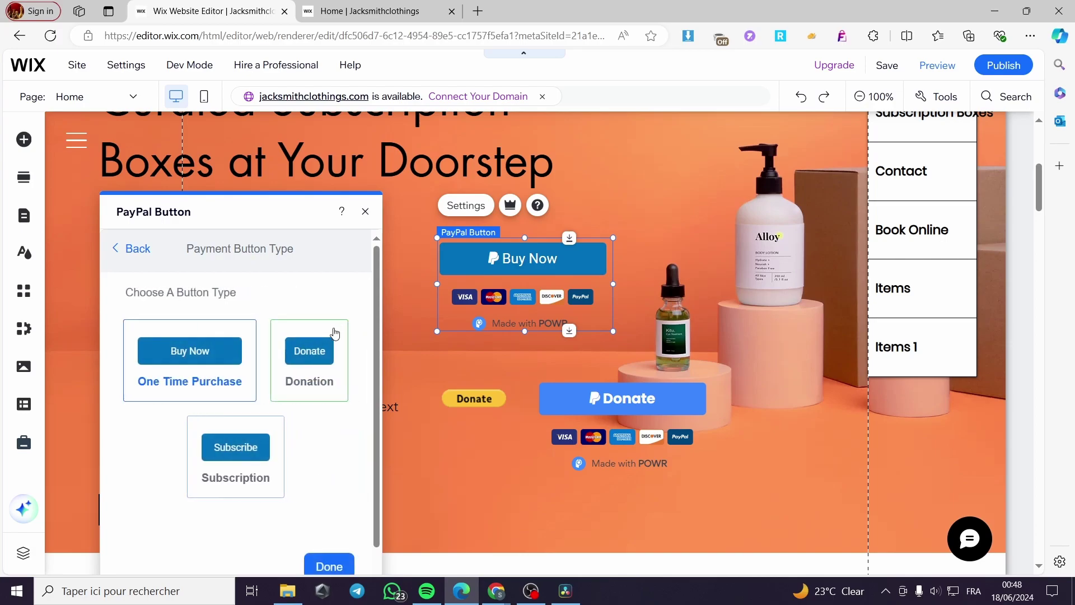
left_click(318, 361)
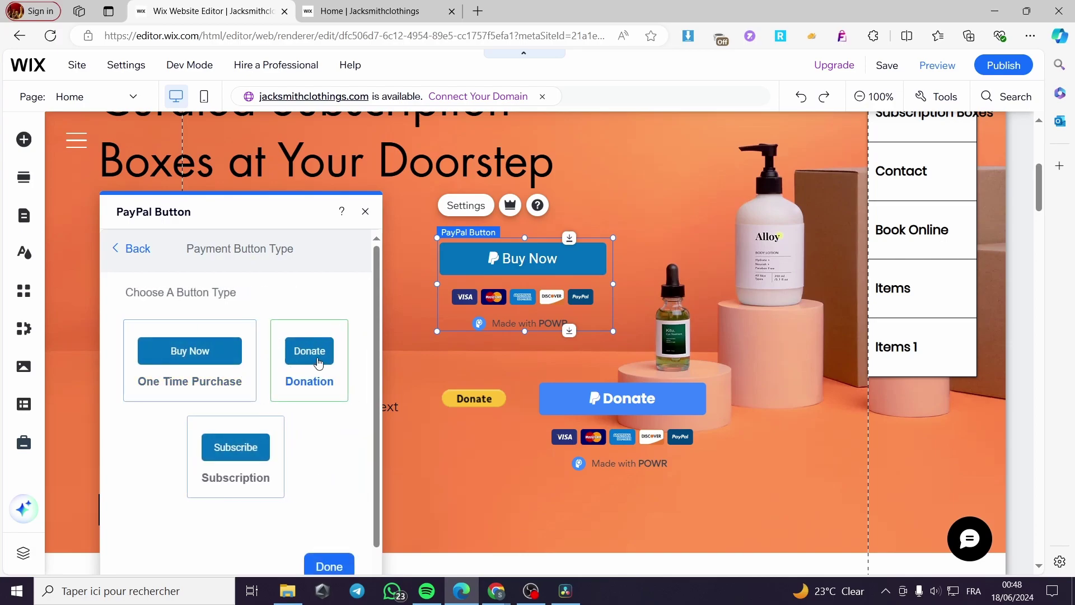
left_click(123, 253)
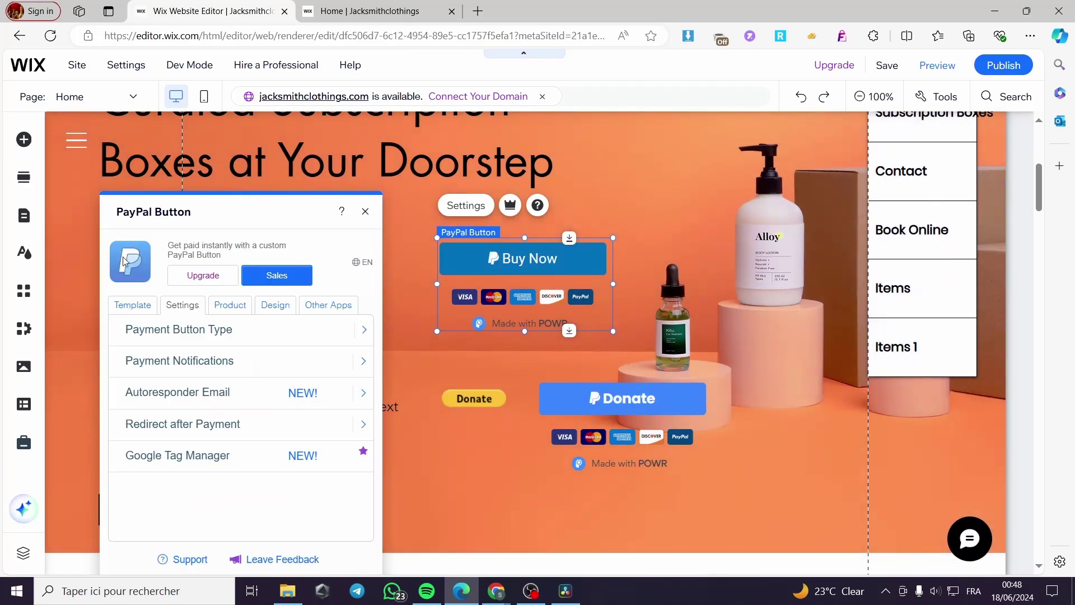
Step: Review the Product tab showing 'Donate' text, 'Donation' name and $0.00 amount, then close settings
left_click(226, 310)
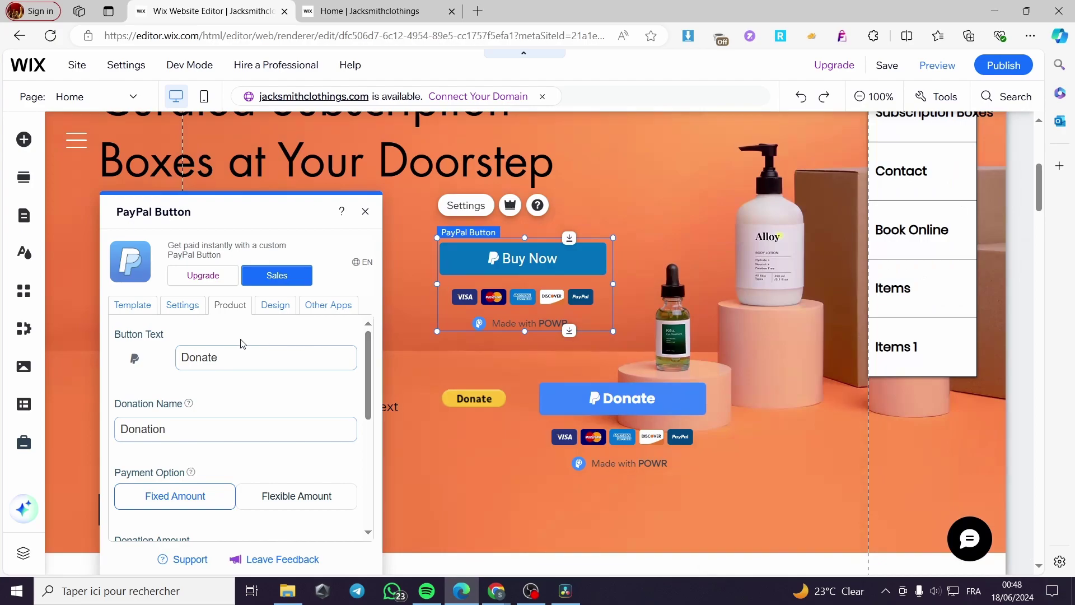
left_click(242, 361)
scroll(206, 403, "down", 1)
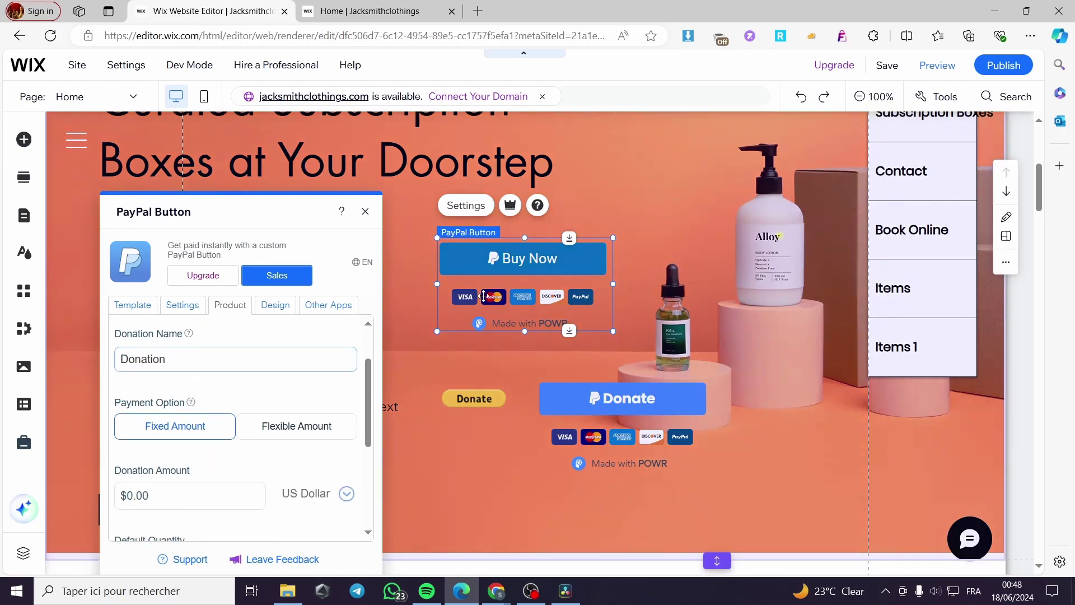
scroll(336, 437, "down", 3)
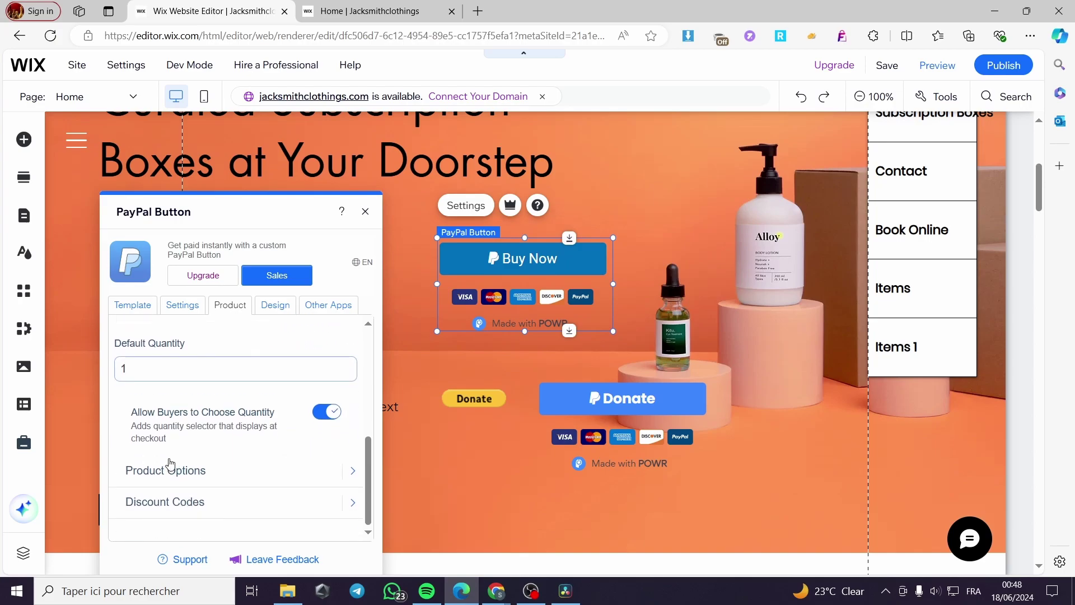
scroll(187, 462, "up", 4)
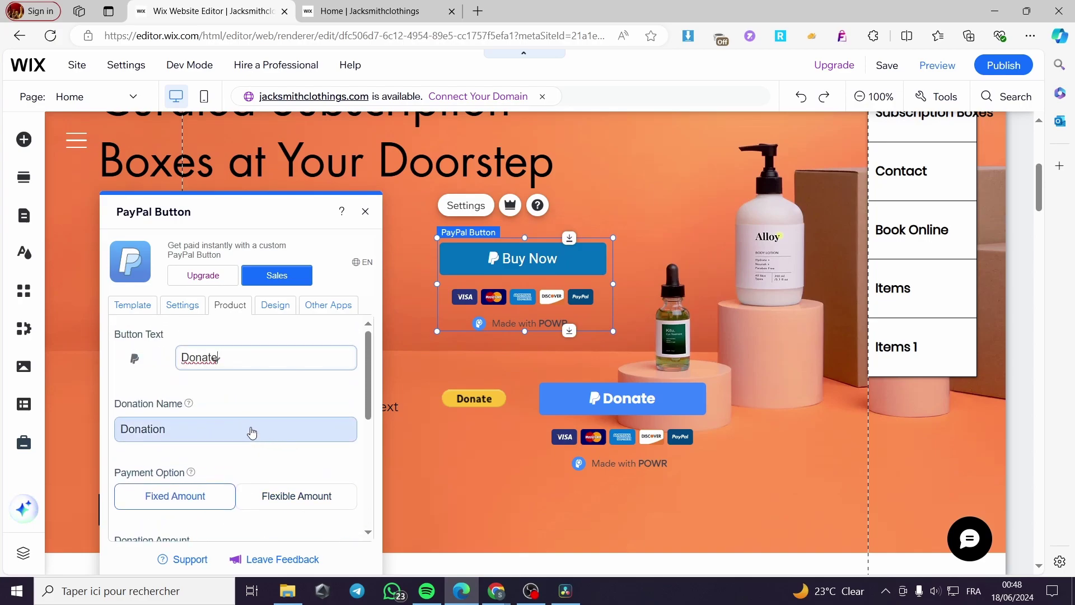
left_click(795, 377)
scroll(795, 376, "up", 1)
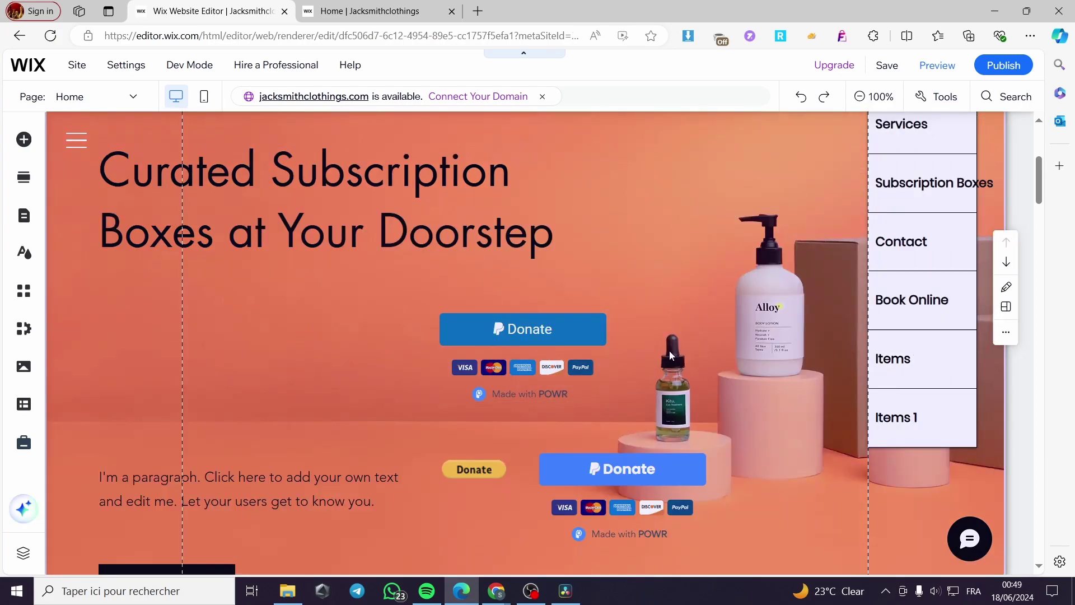